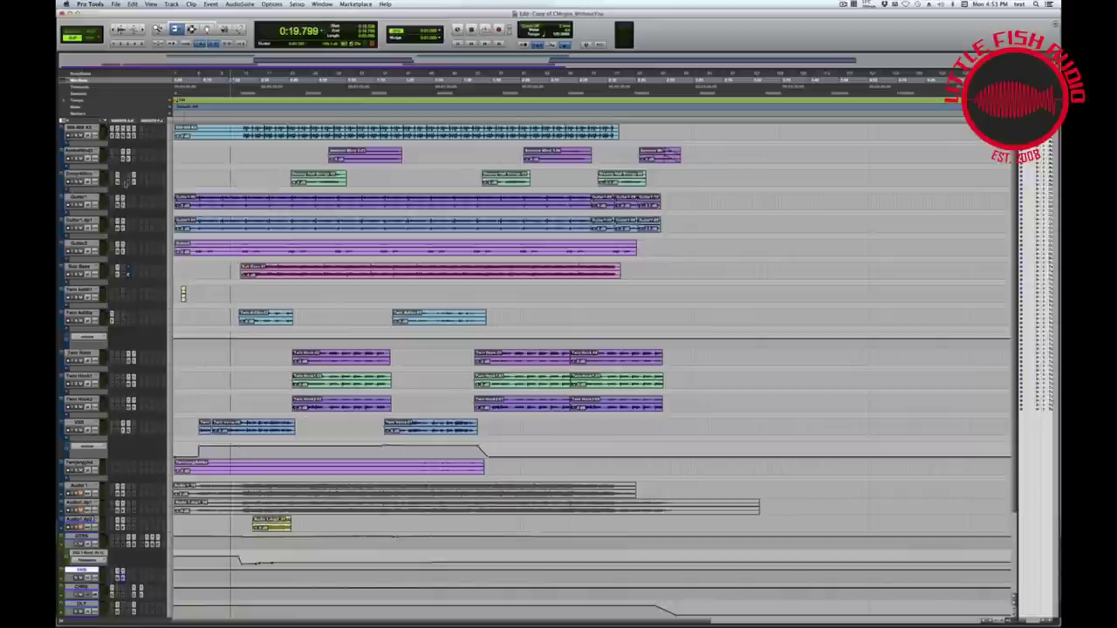
# - Select the 808 kit, Guitar1 and Guitar2 tracks one after another in the Edit window
pyautogui.click(78, 128)
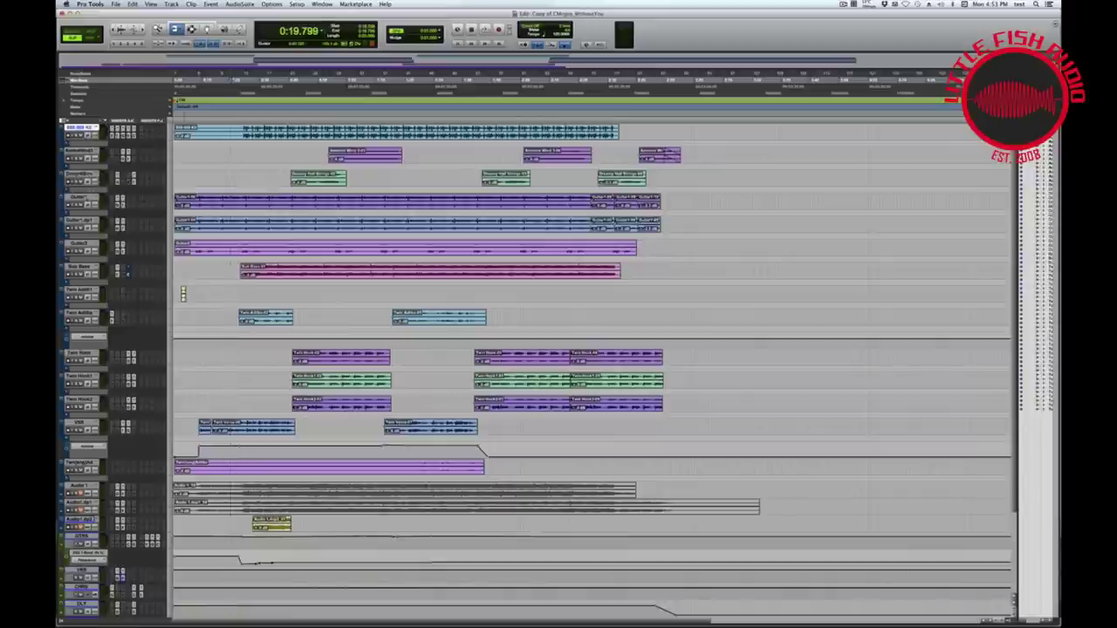
pyautogui.click(89, 198)
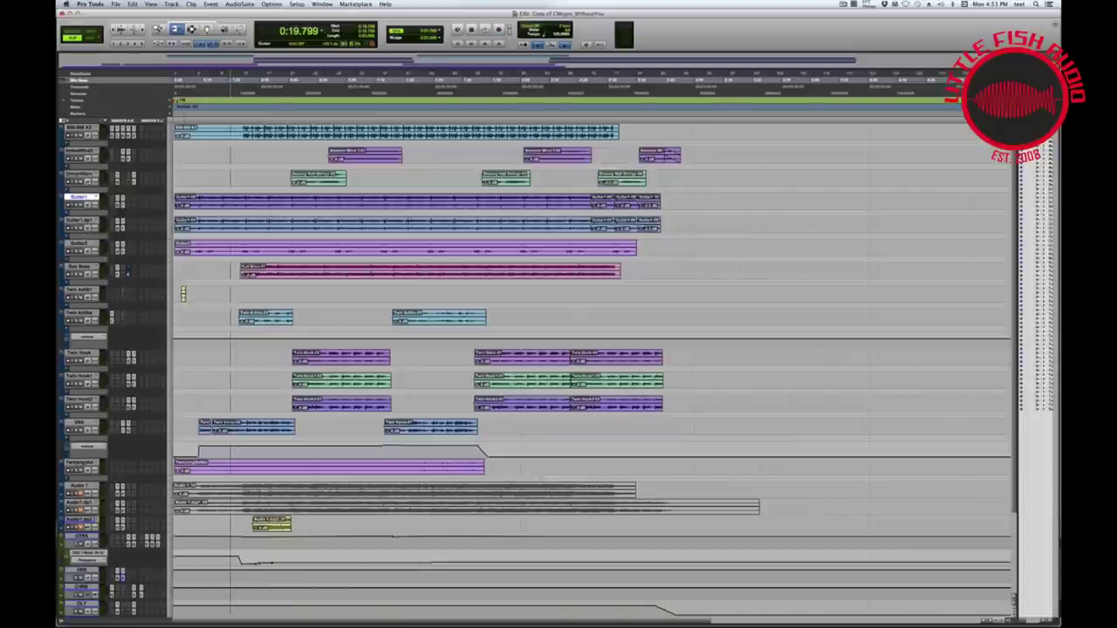
pyautogui.click(80, 244)
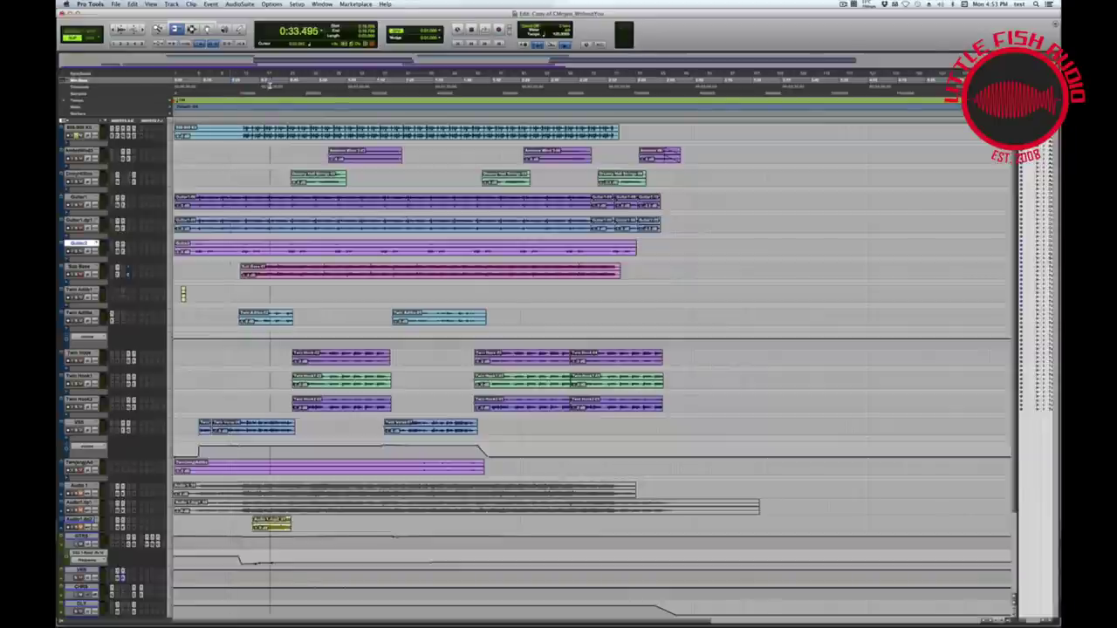
# - Audition the song from 0:33.495, stop playback, and place the playback cursor at 0:39.869
pyautogui.press('space')
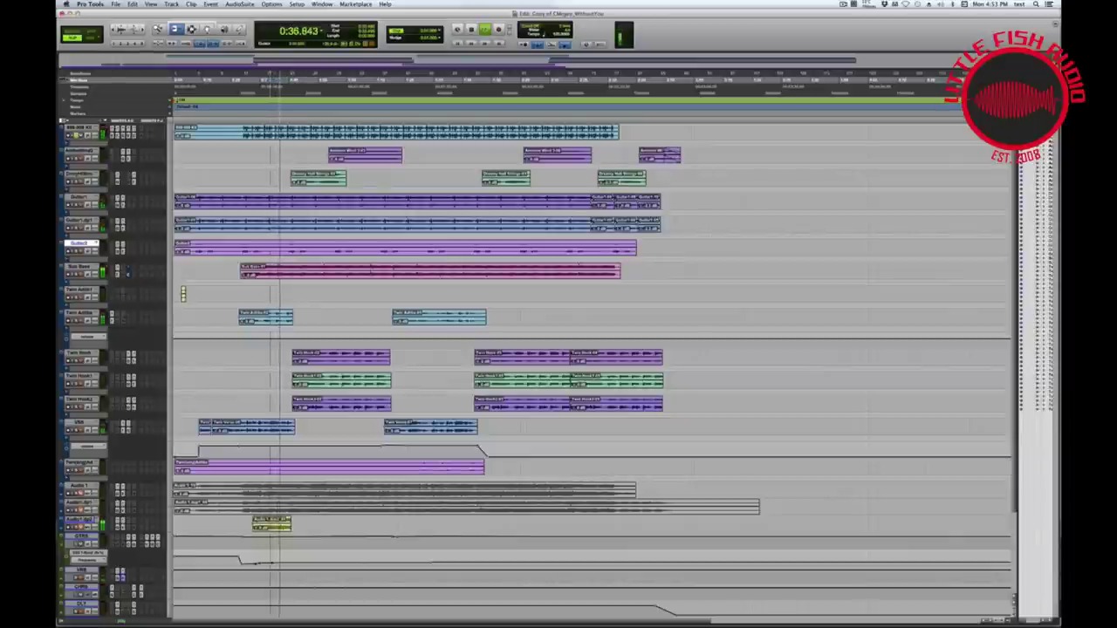
pyautogui.press('space')
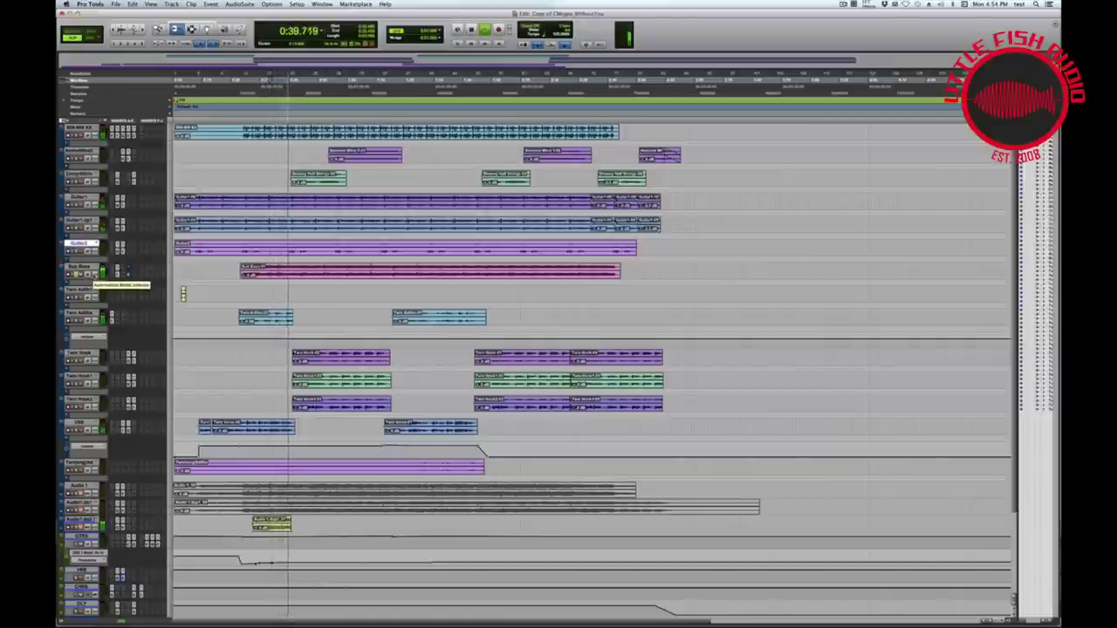
pyautogui.press('space')
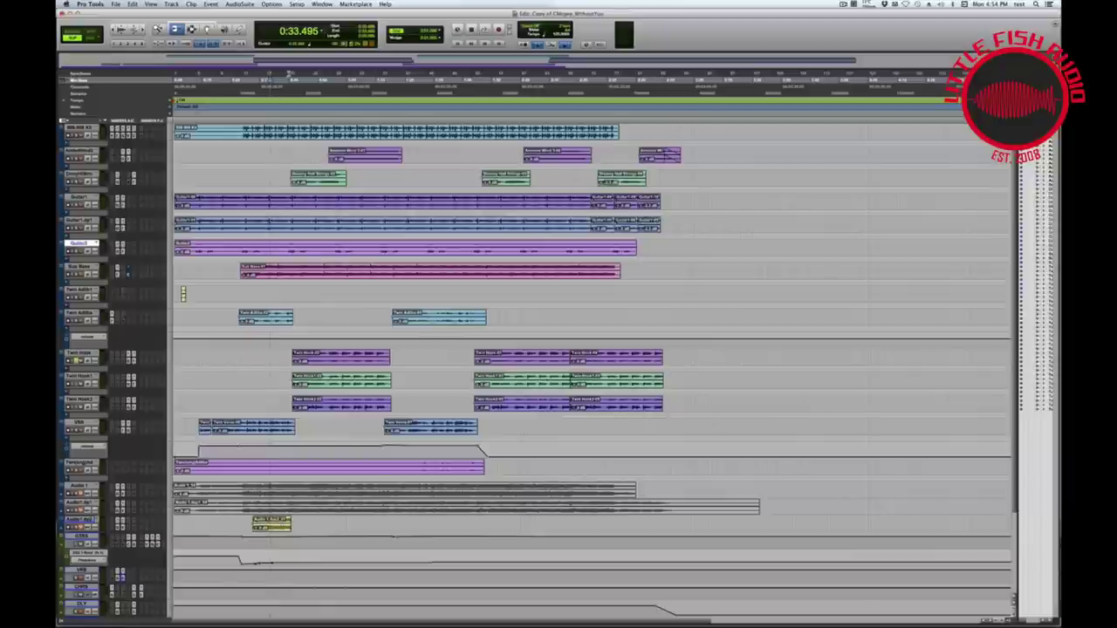
pyautogui.click(286, 81)
pyautogui.click(289, 81)
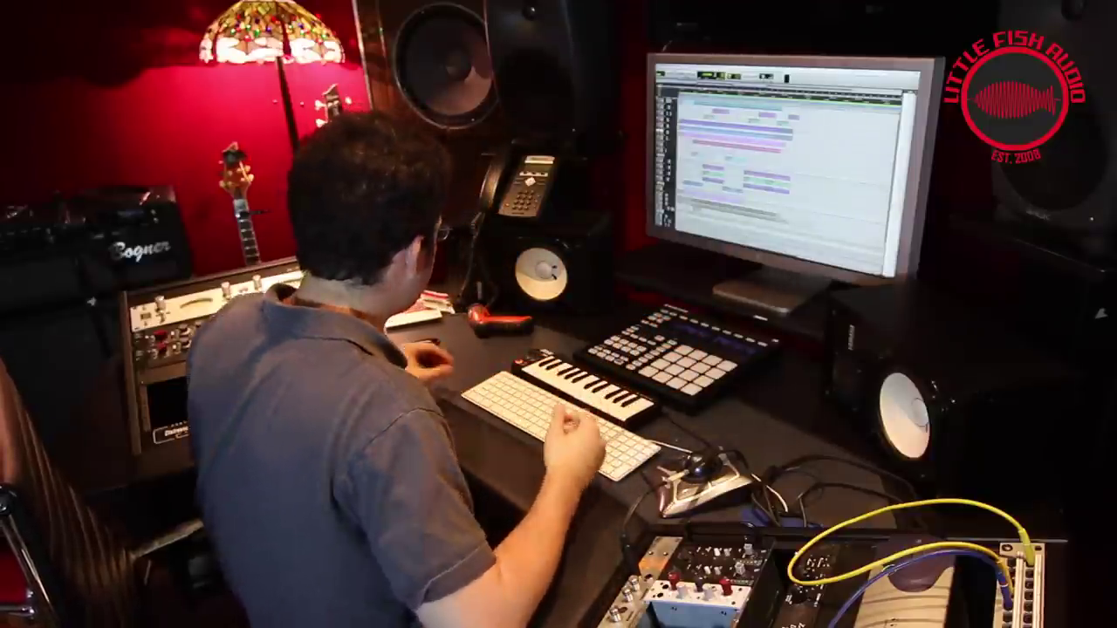
# - Show the Mix window, enlarge it to fit all channel strips, and reposition it over the Edit window
pyautogui.press('super+=')
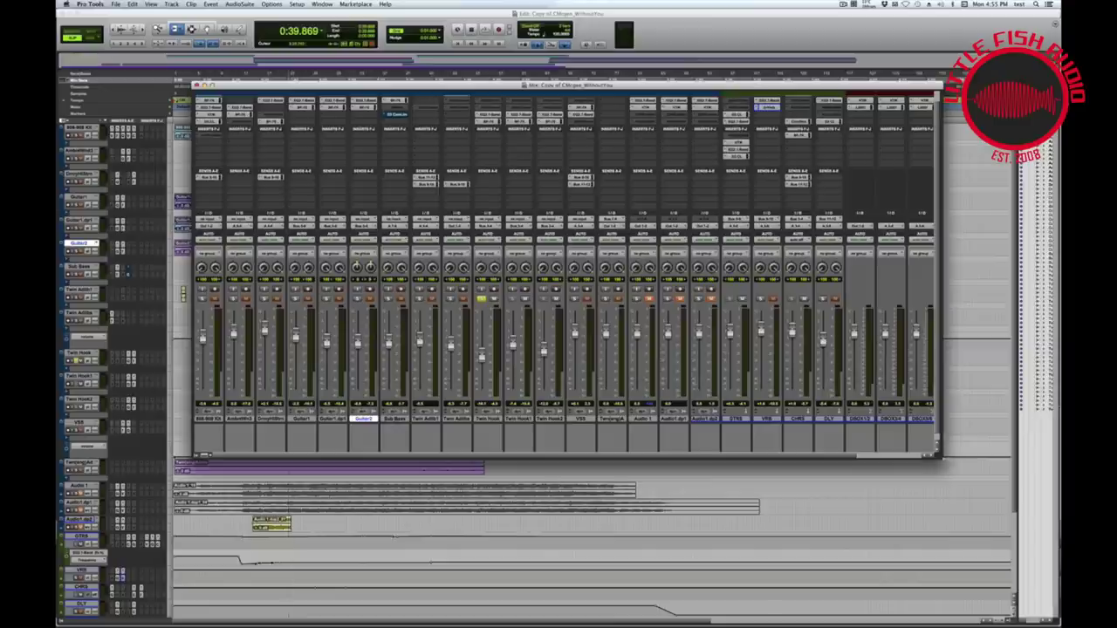
pyautogui.moveTo(944, 457); pyautogui.dragTo(1055, 506)
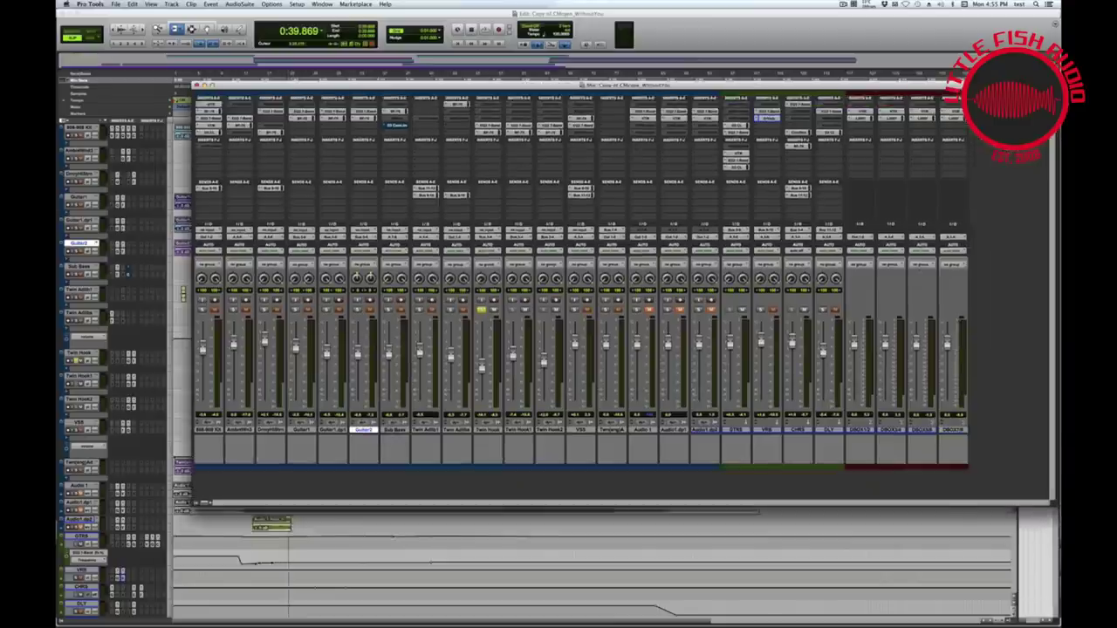
pyautogui.moveTo(829, 87); pyautogui.dragTo(761, 59)
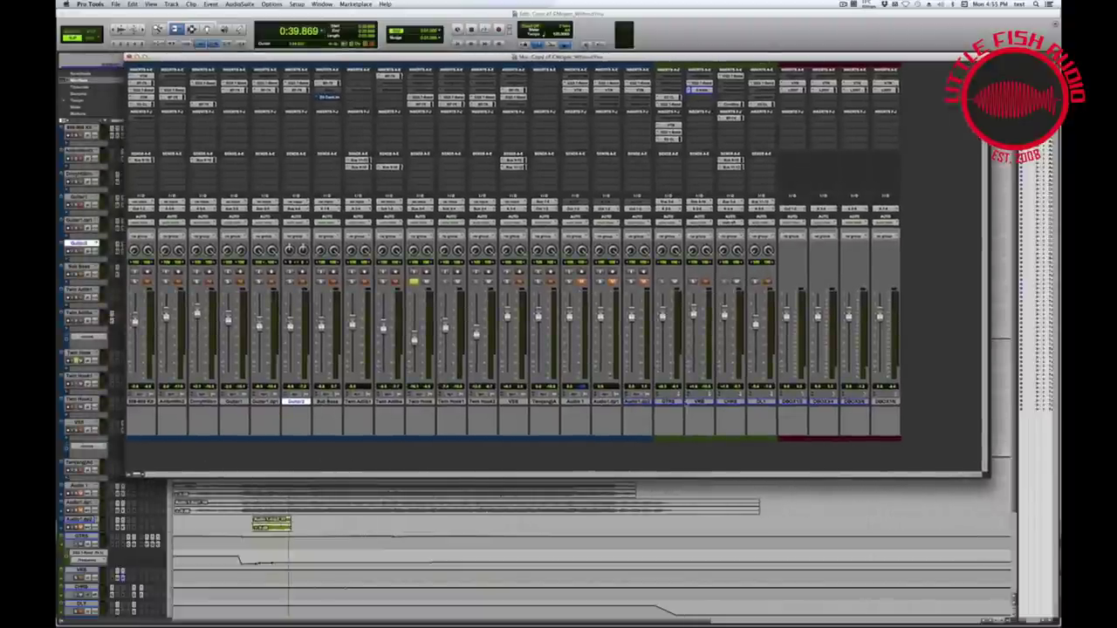
# - Go through the comments areas of the GTRS, VRB, CHRS and DLY channel strips
pyautogui.click(672, 421)
pyautogui.click(707, 419)
pyautogui.click(738, 417)
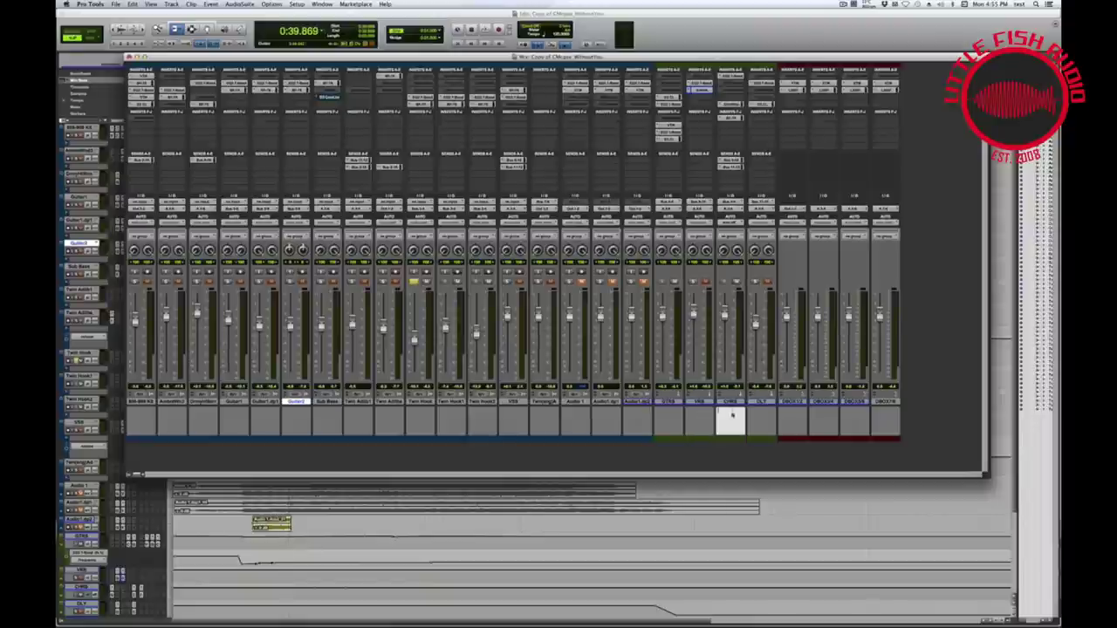
pyautogui.click(756, 417)
pyautogui.click(668, 423)
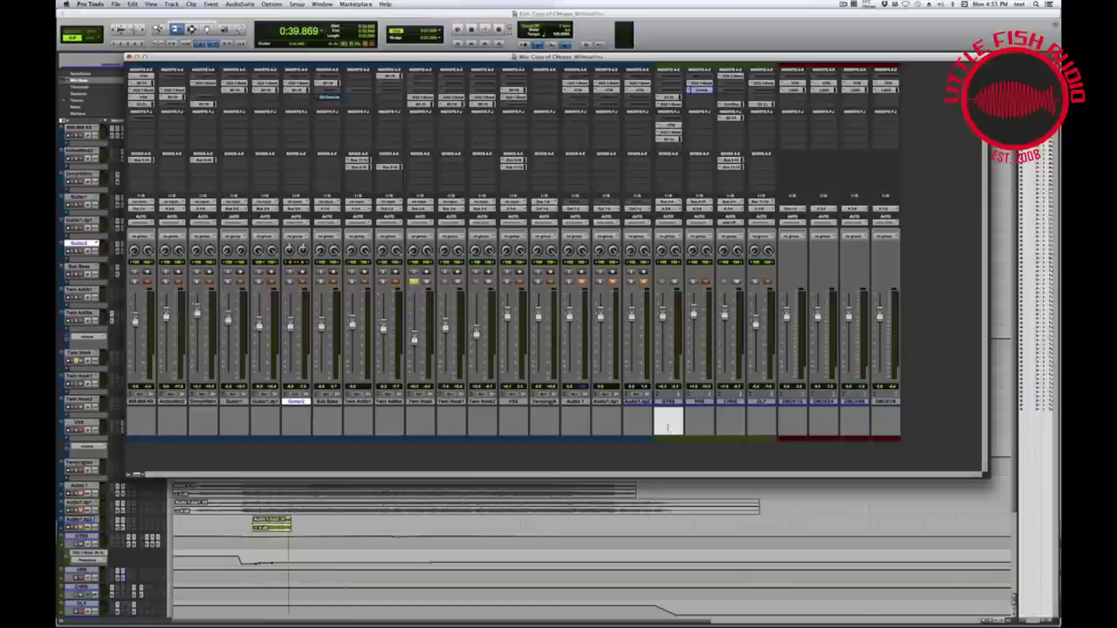
pyautogui.click(521, 420)
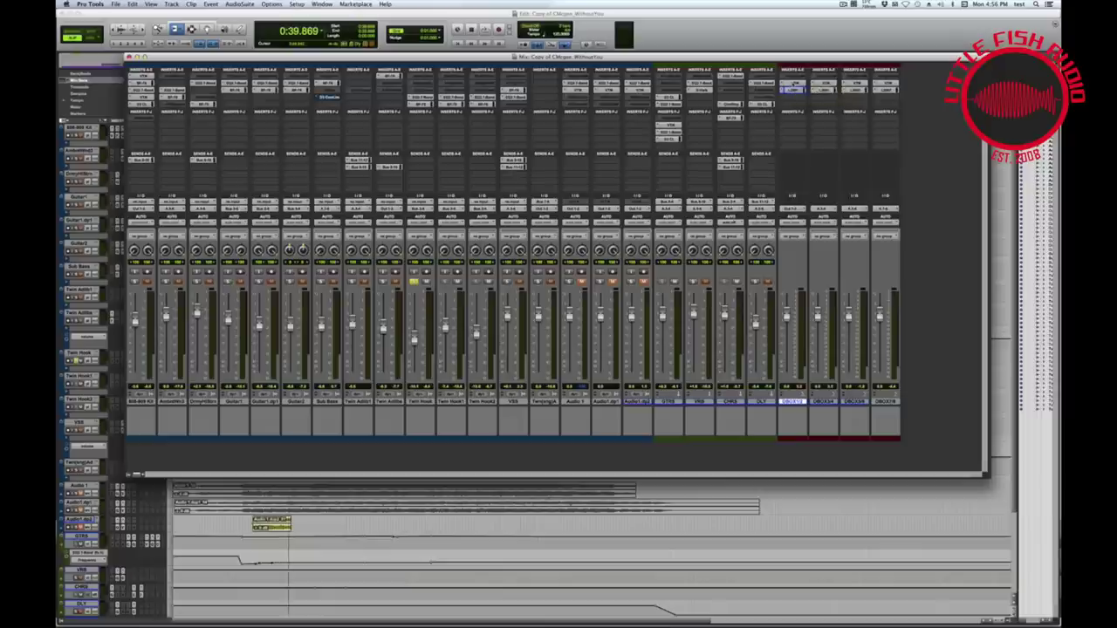
# - Open the Virtual Tape Machines plug-in on the first DBOX master strip and move its window fully into view
pyautogui.click(792, 84)
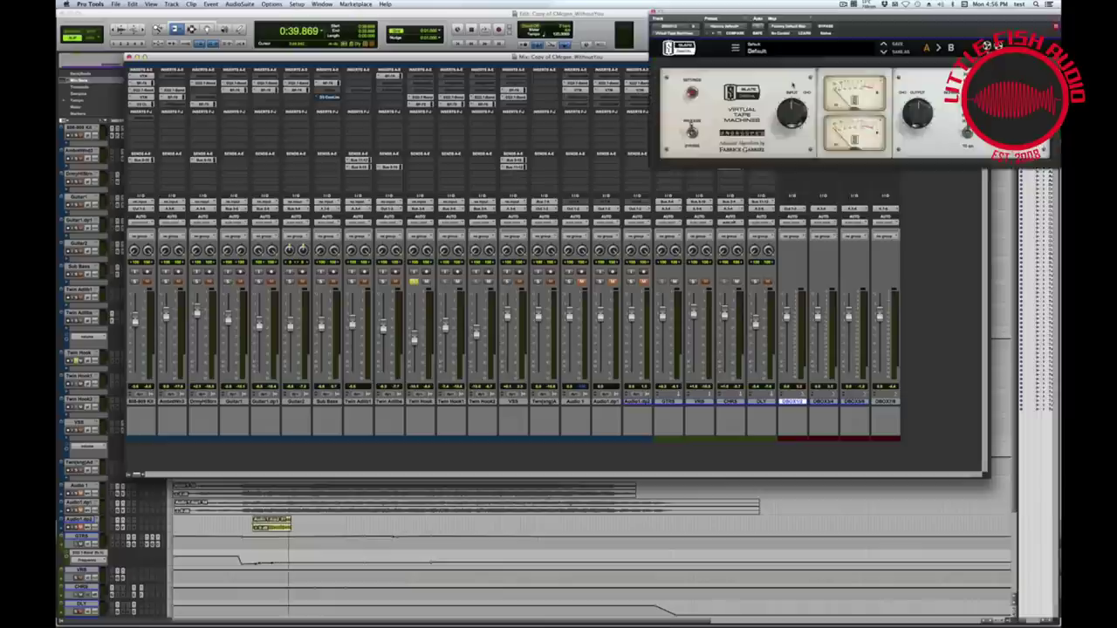
pyautogui.moveTo(803, 15); pyautogui.dragTo(547, 113)
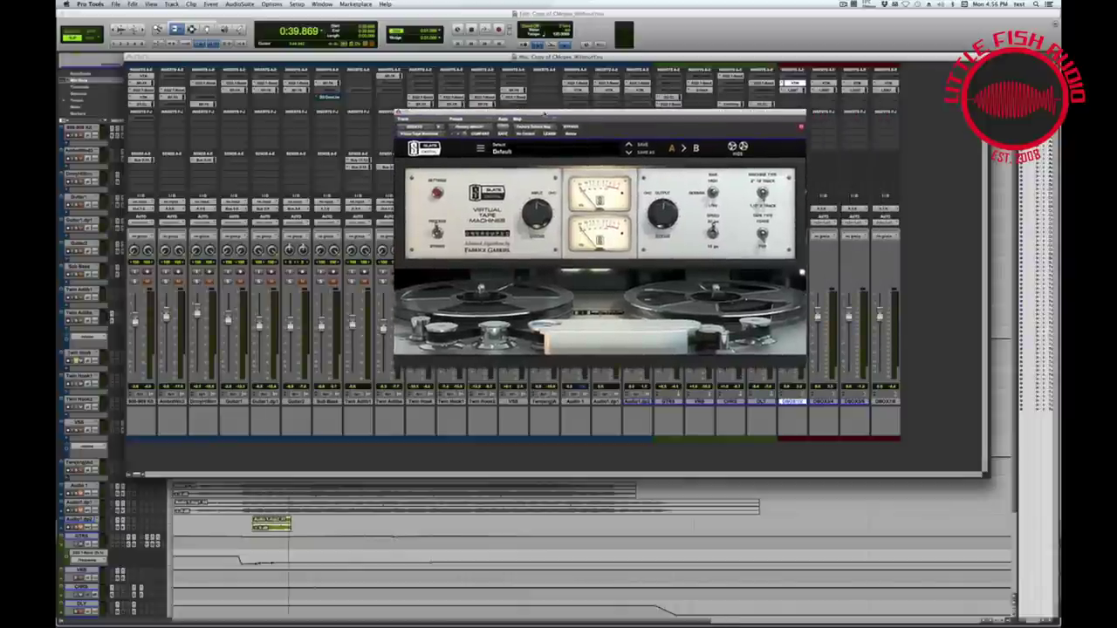
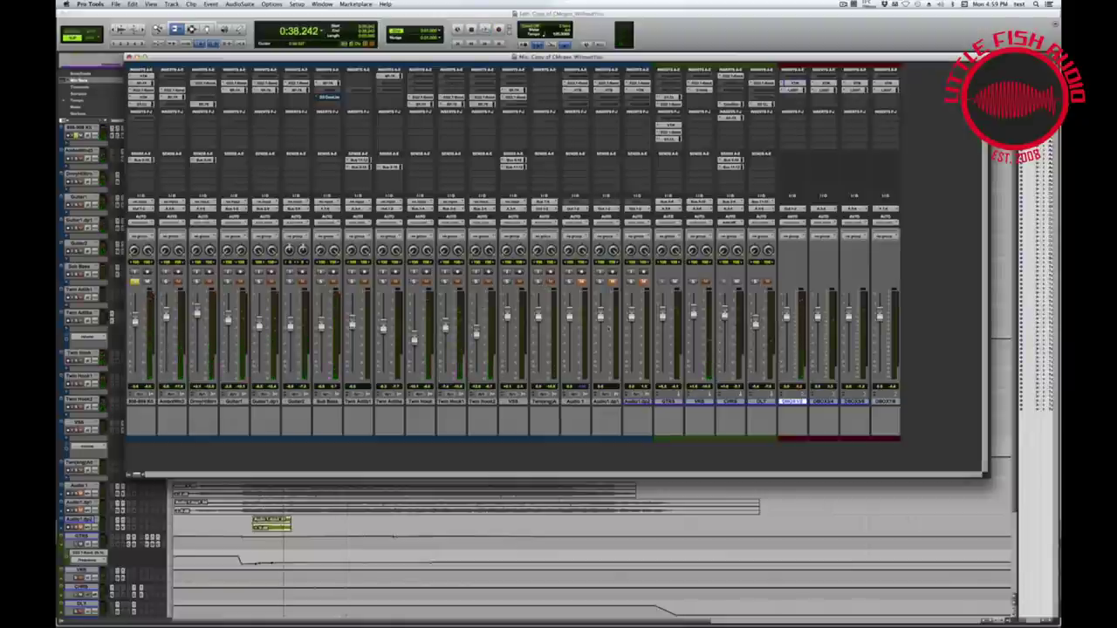
# - Unsolo the 808 kit channel, start playback, and move the Mix window down to uncover the timeline ruler
pyautogui.click(134, 282)
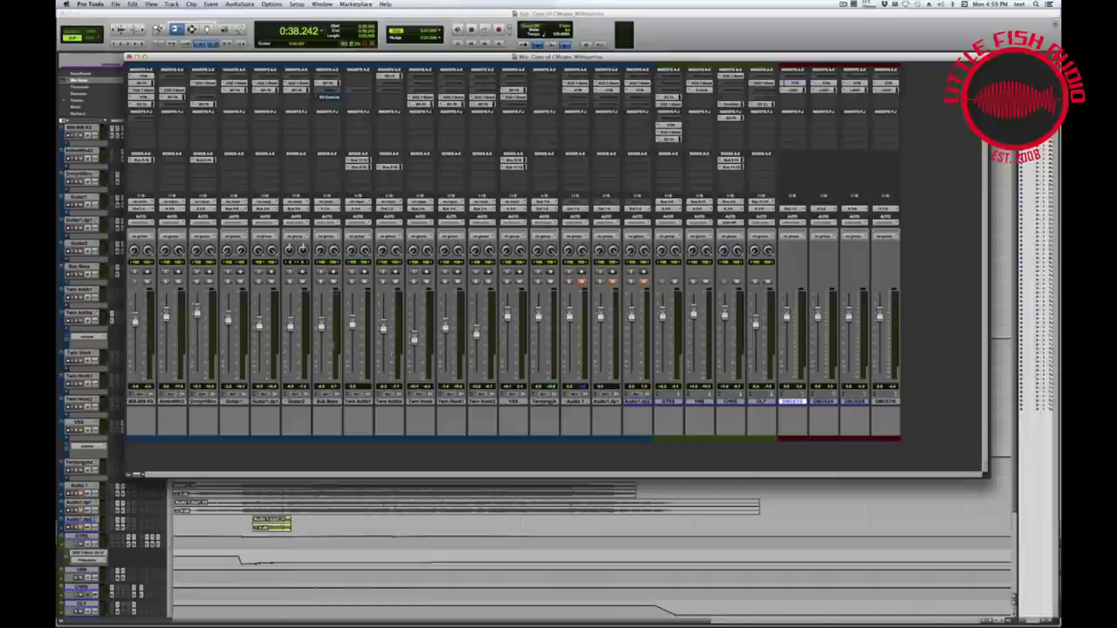
pyautogui.press('space')
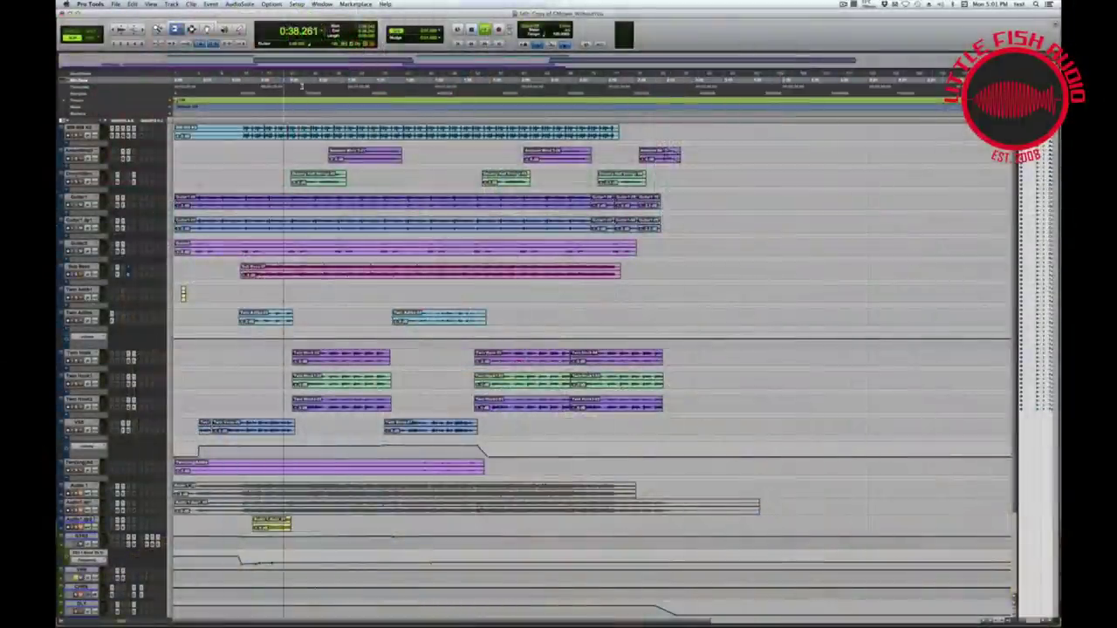
pyautogui.press('super+equal')
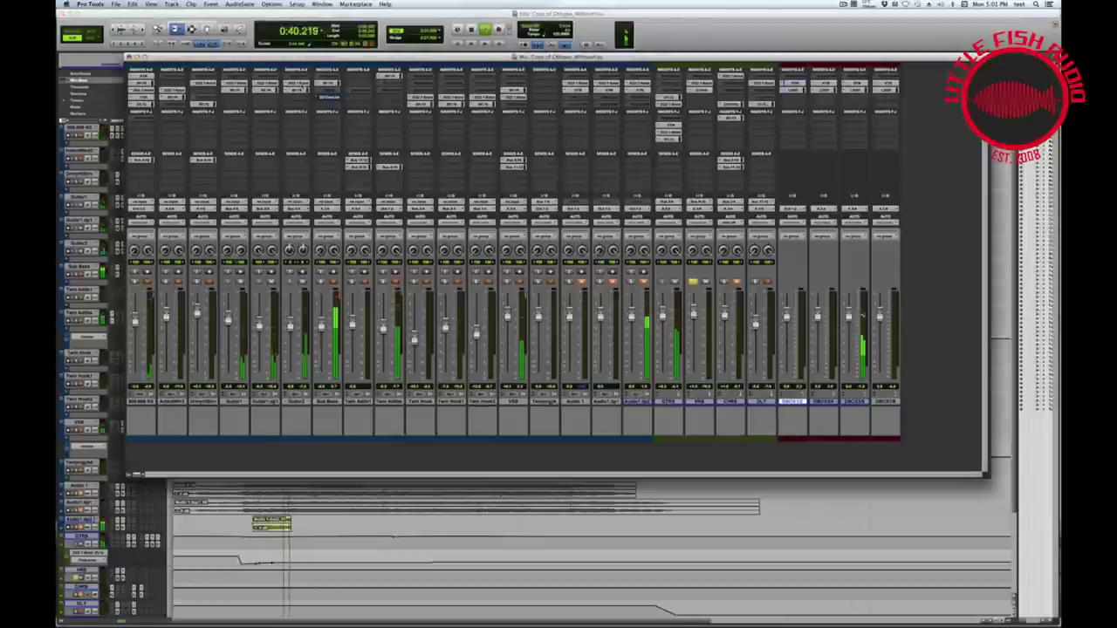
pyautogui.moveTo(281, 57); pyautogui.dragTo(331, 177)
# - Set the playback start to 0:55.600 and audition the mix from there with the Mix window shown
pyautogui.click(335, 80)
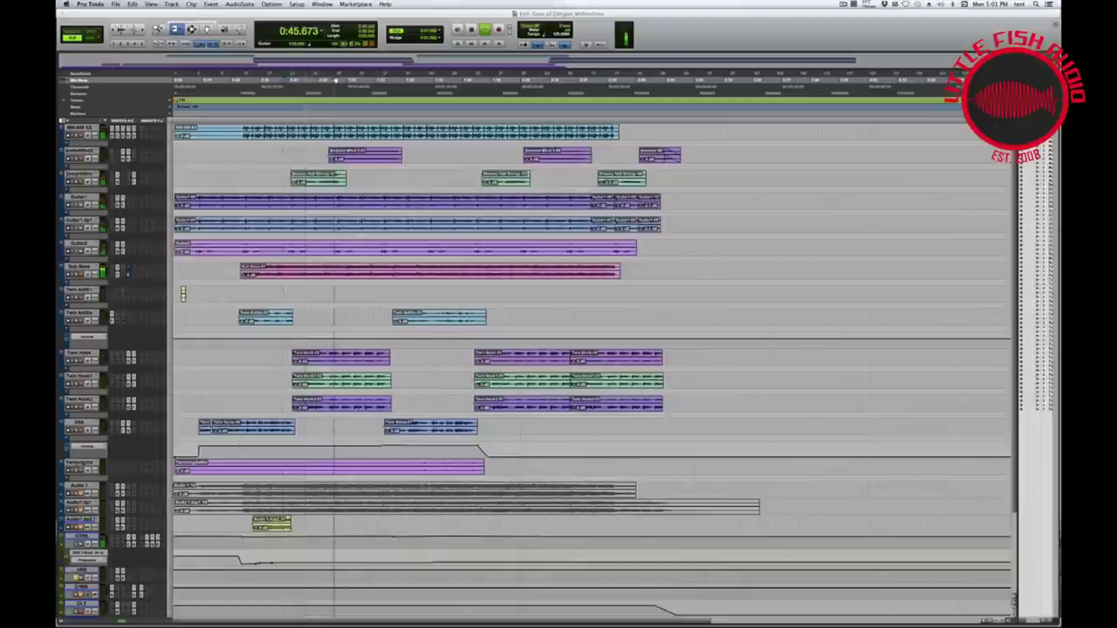
pyautogui.press('space')
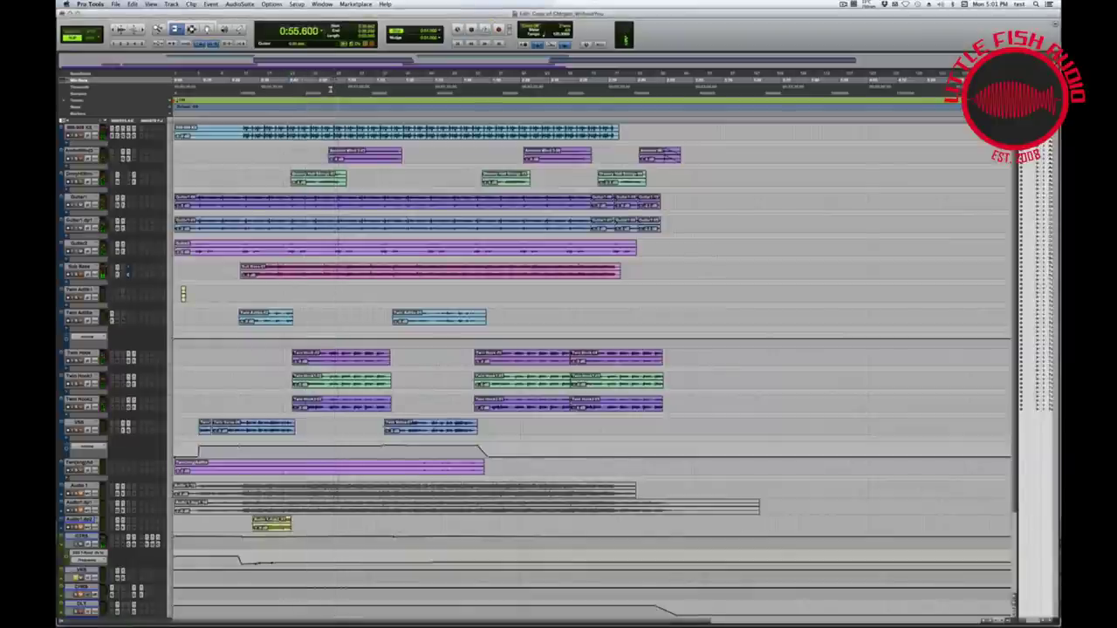
pyautogui.press('super+equal')
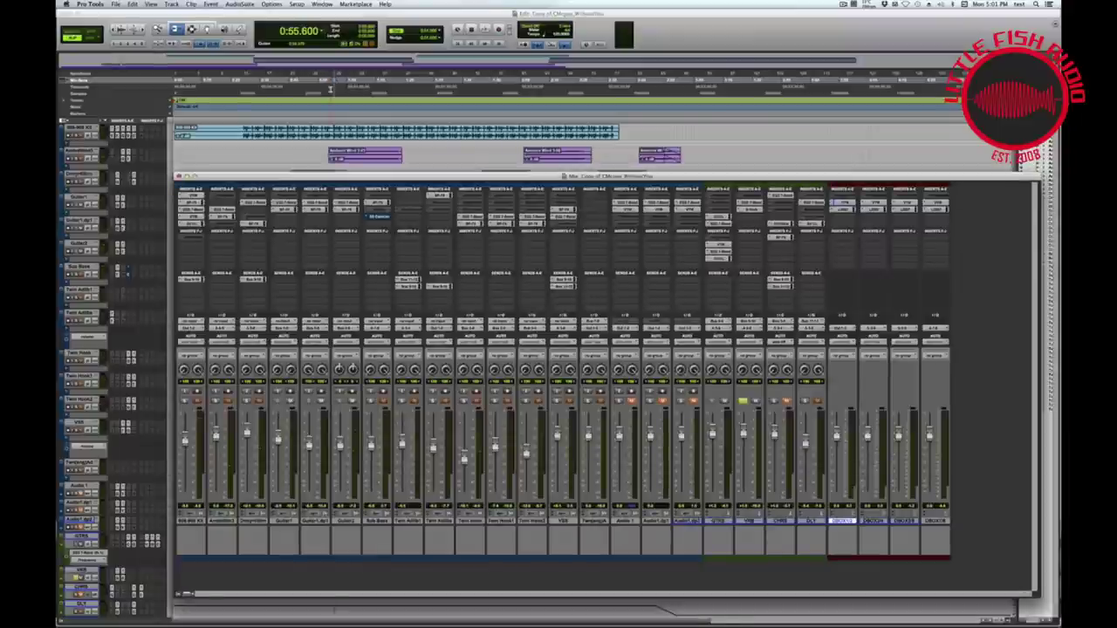
pyautogui.press('space')
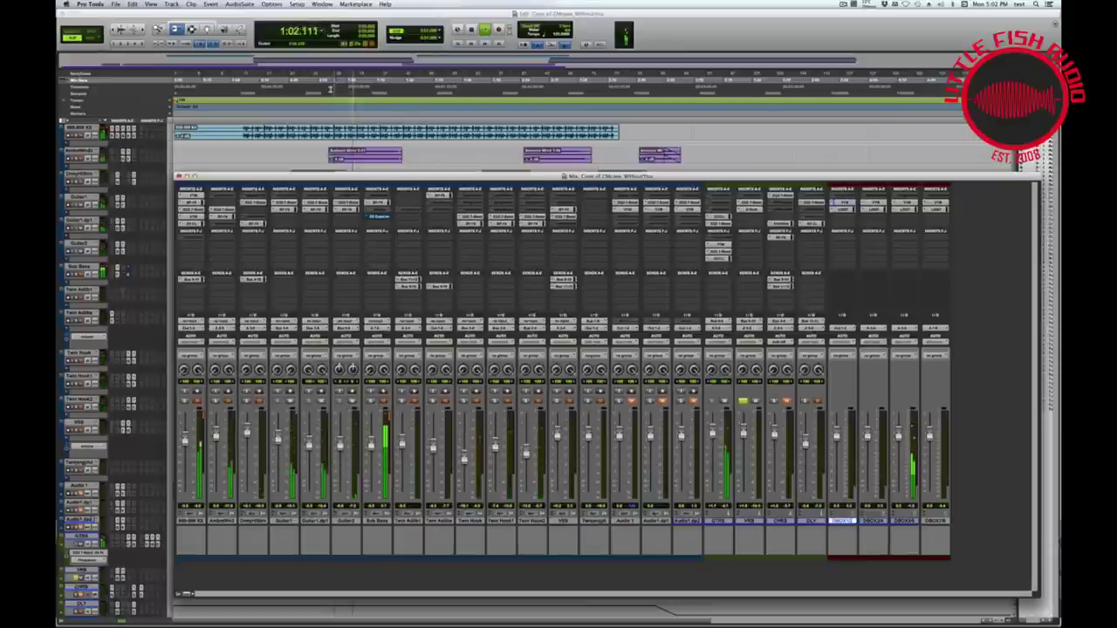
pyautogui.press('space')
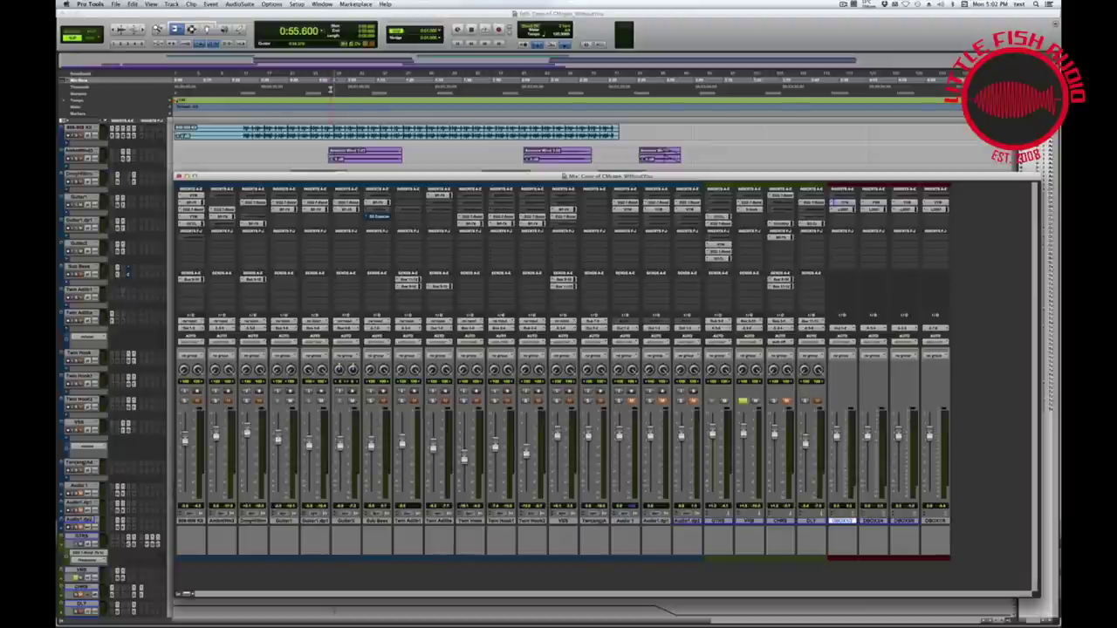
pyautogui.press('space')
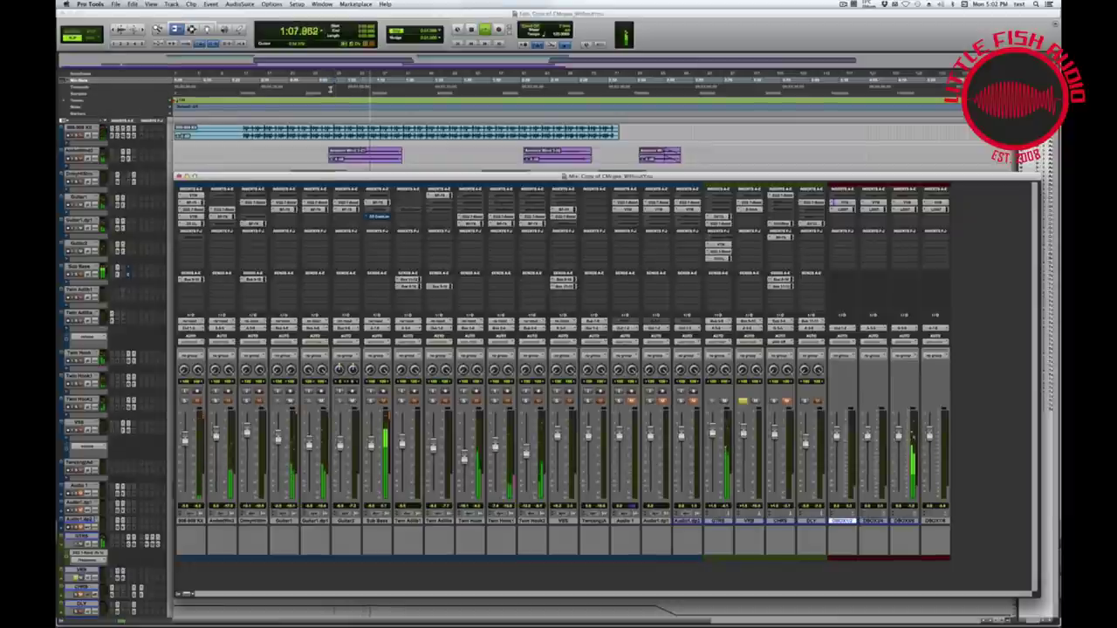
# - Replace the inactive plug-in in the third DBOX master's first insert with the multichannel stereo Solid EQ
pyautogui.click(905, 197)
pyautogui.click(896, 197)
pyautogui.moveTo(926, 164)
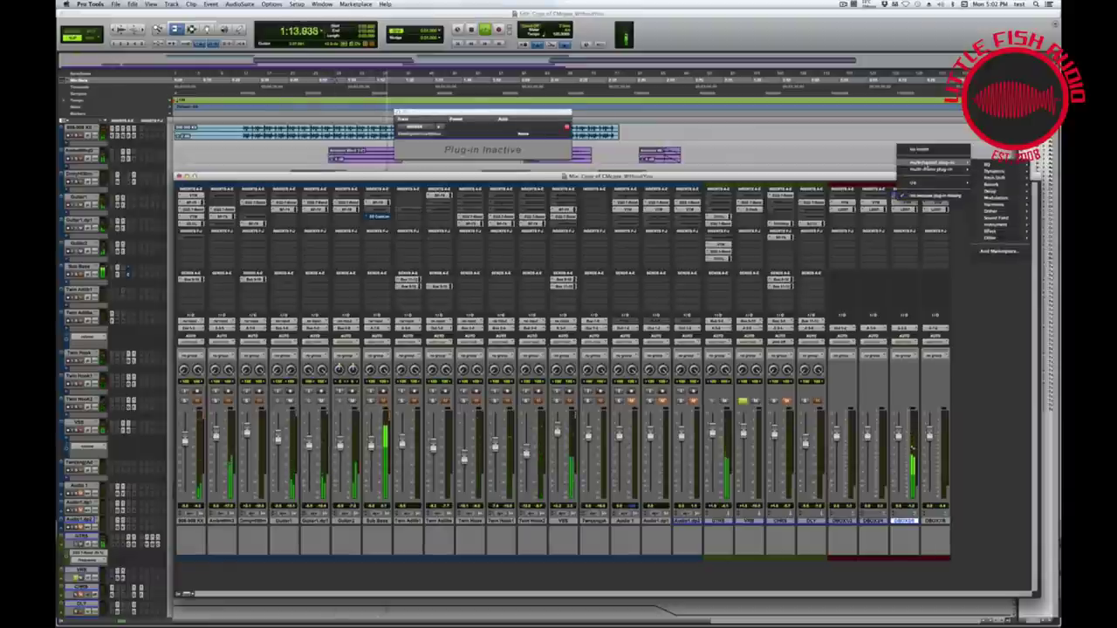
pyautogui.moveTo(991, 165)
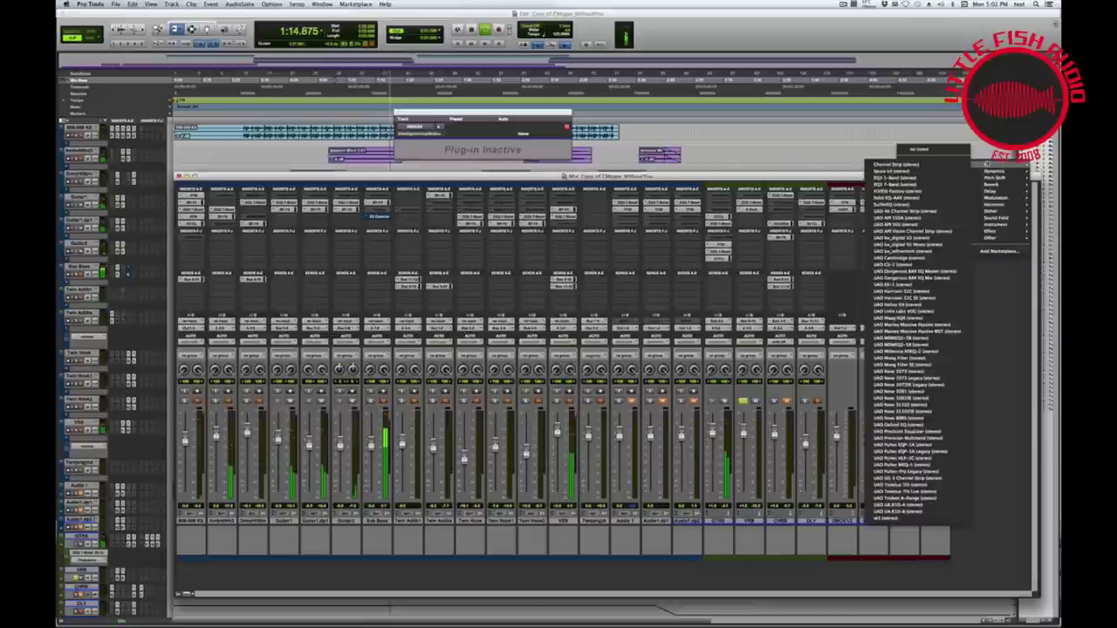
pyautogui.click(947, 200)
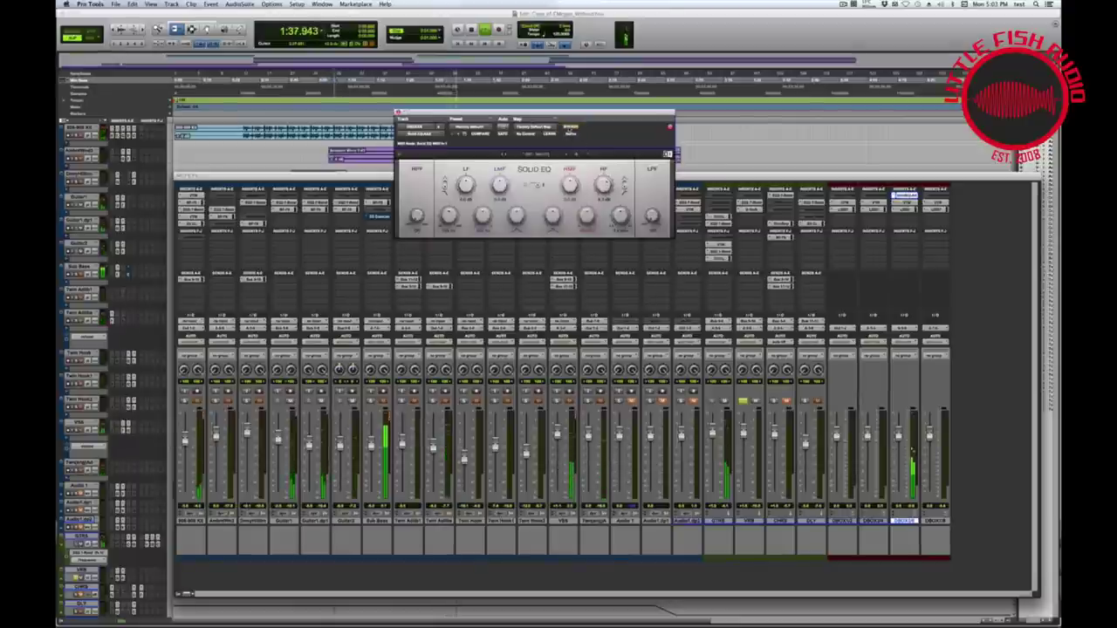
# - Stop playback, briefly replay the mix from 0:55.600, and stop it again
pyautogui.press('space')
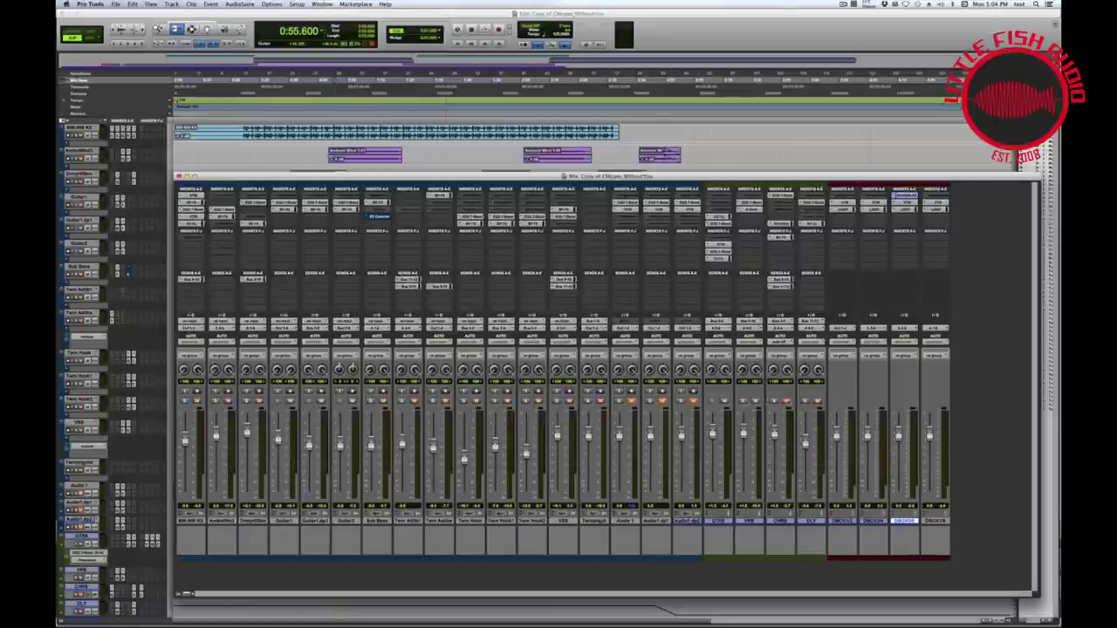
pyautogui.press('space')
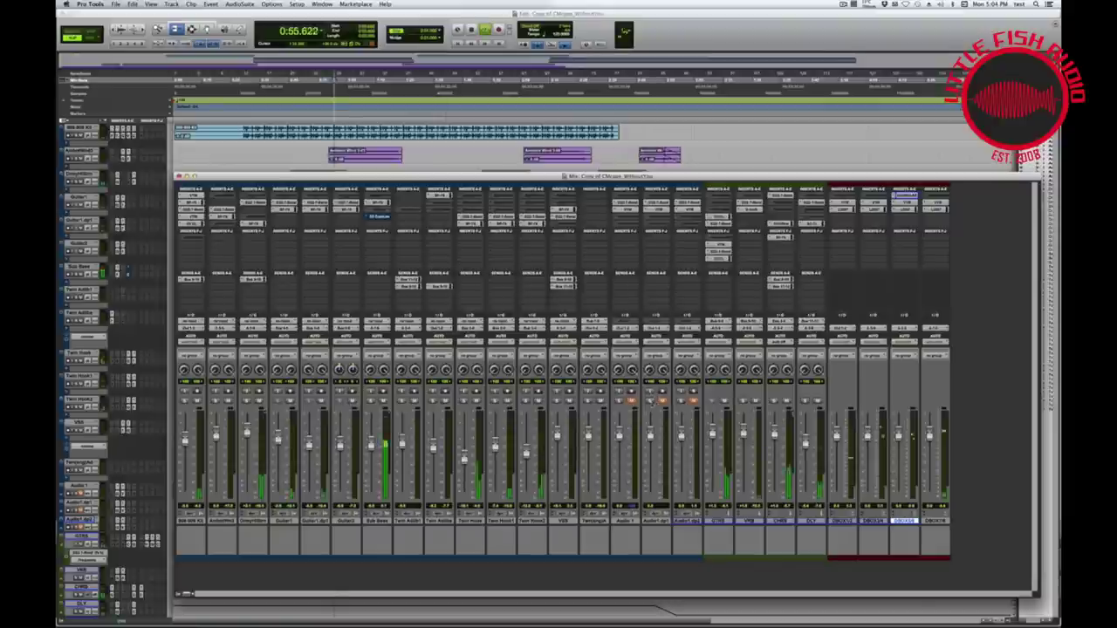
pyautogui.press('space')
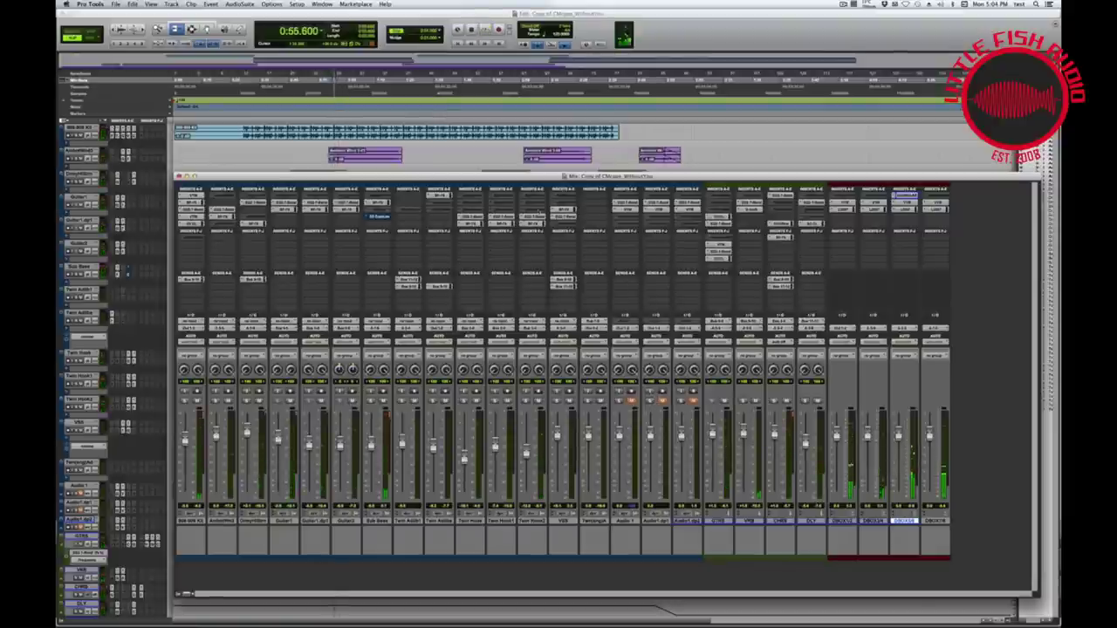
# - Create one new stereo audio track directly below the last audio track in the Edit window
pyautogui.press('super+equal')
pyautogui.scroll(-3, 408, 178)
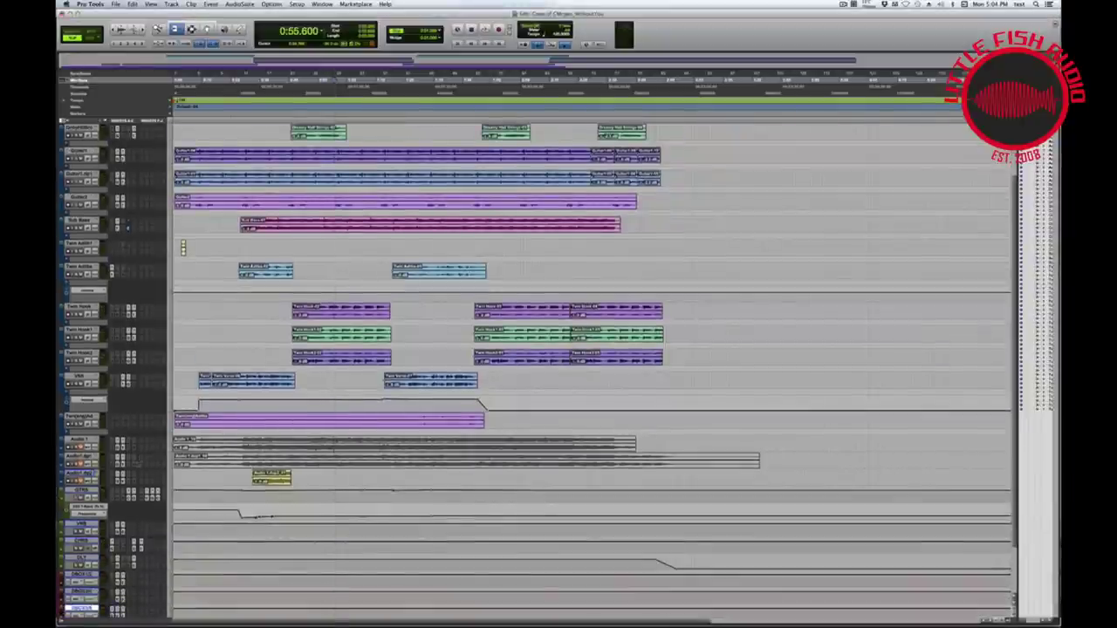
pyautogui.click(87, 474)
pyautogui.press('super+shift+n')
pyautogui.press('super+Up')
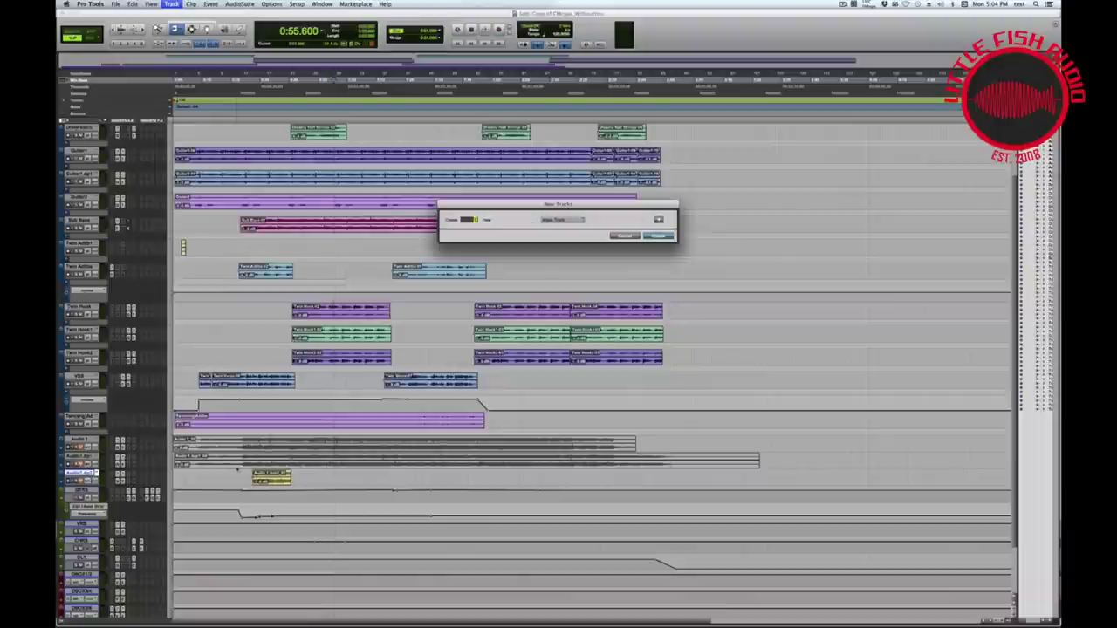
pyautogui.press('super+Down')
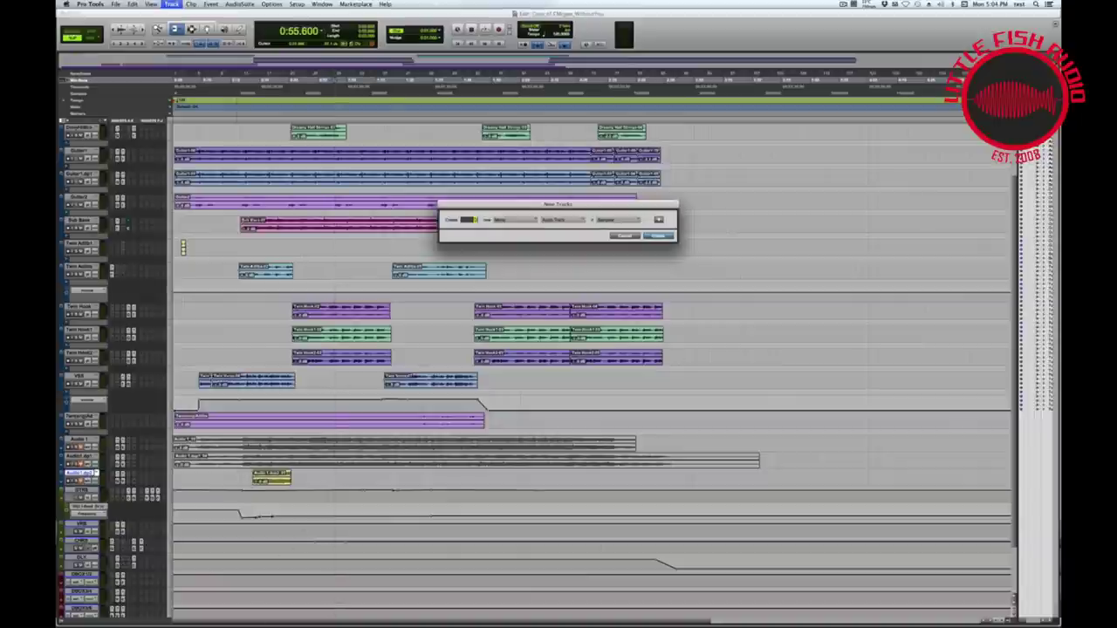
pyautogui.click(520, 225)
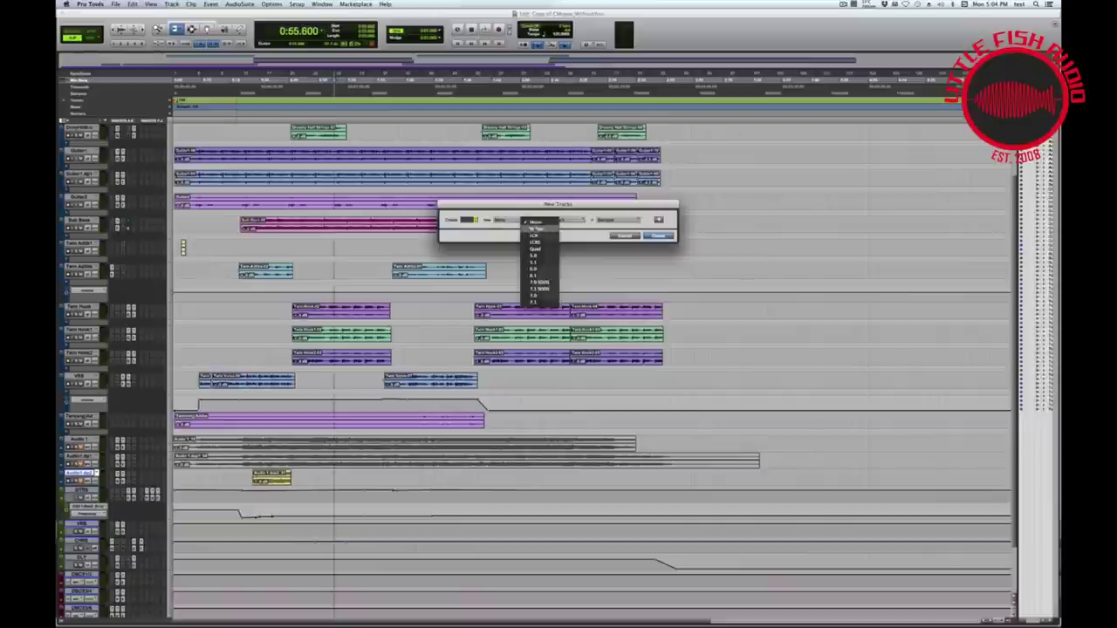
pyautogui.click(536, 223)
pyautogui.press('Return')
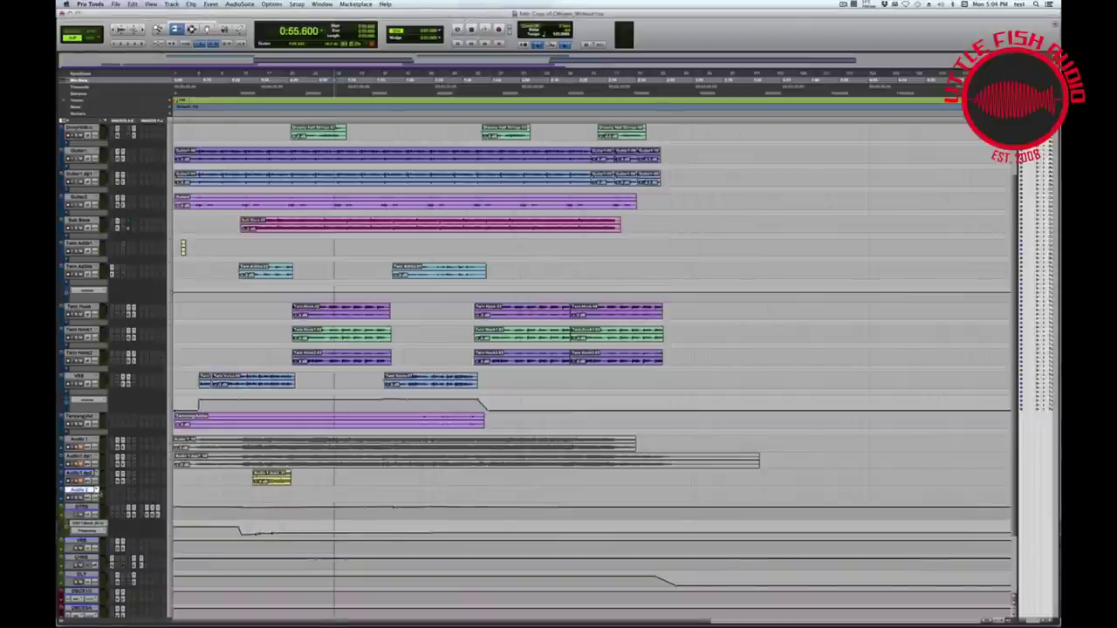
# - Set the new Audio 2 track's input to the interface pair A 7-8 (Stereo) in the Mix window
pyautogui.press('super+equal')
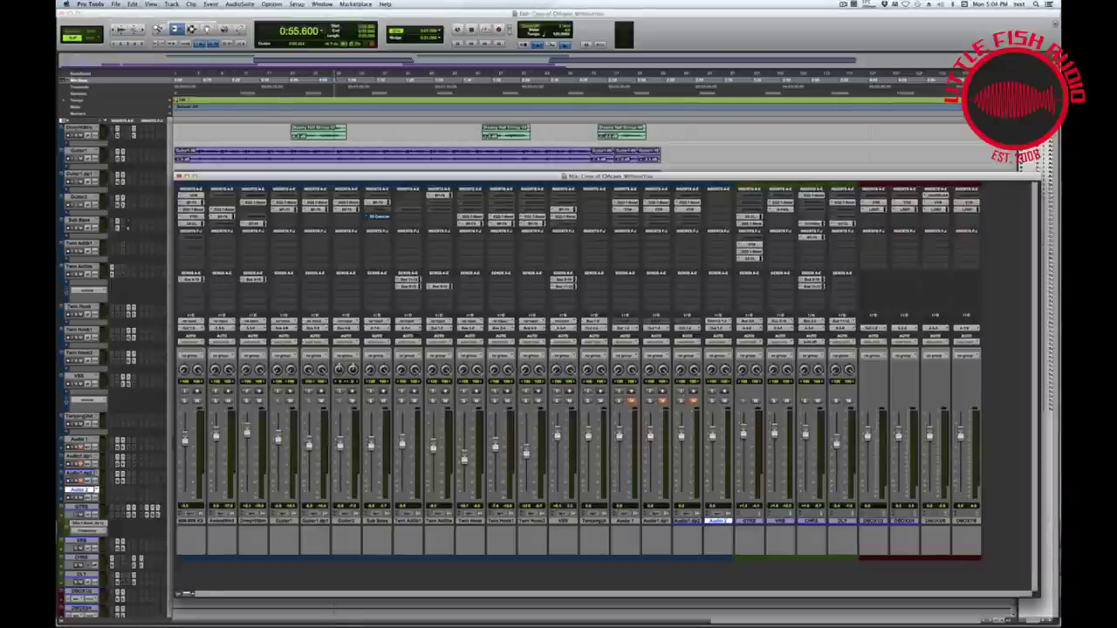
pyautogui.click(719, 321)
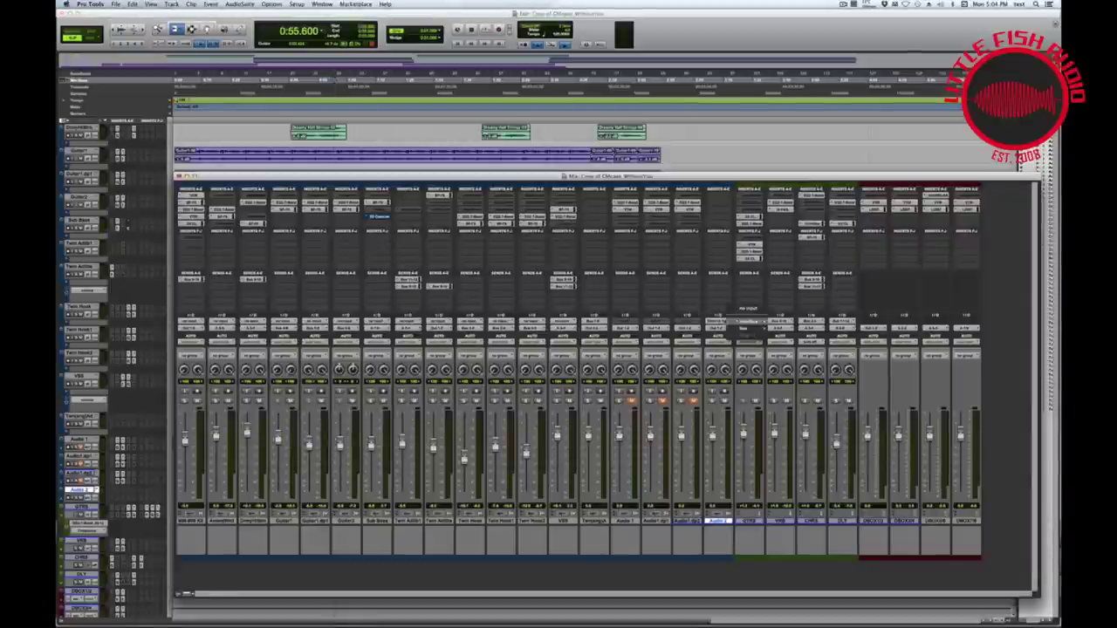
pyautogui.moveTo(750, 322)
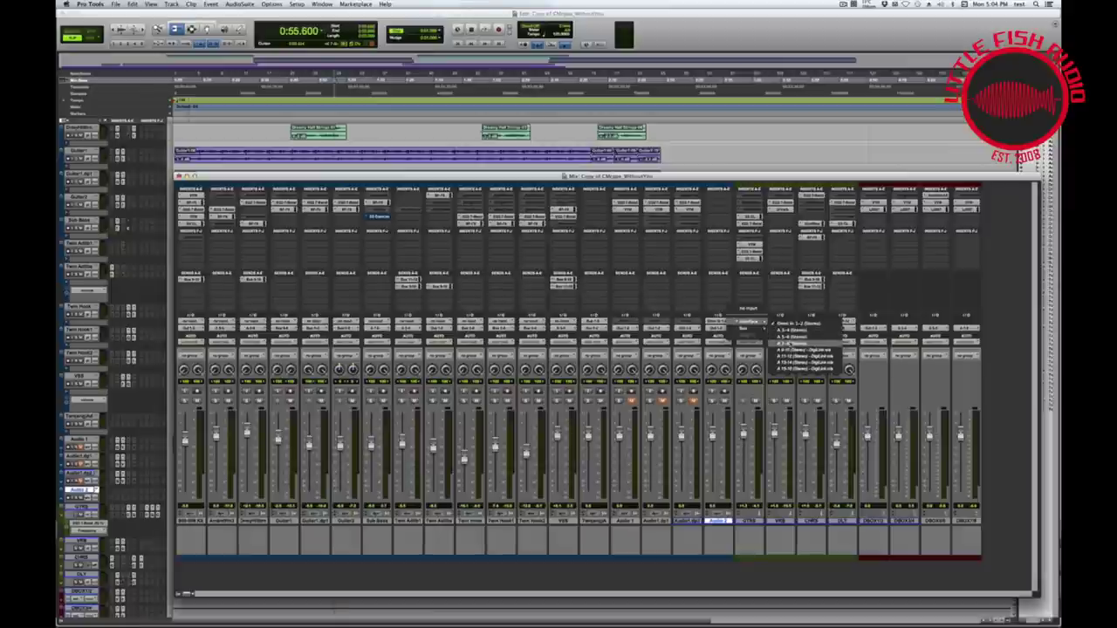
pyautogui.click(789, 344)
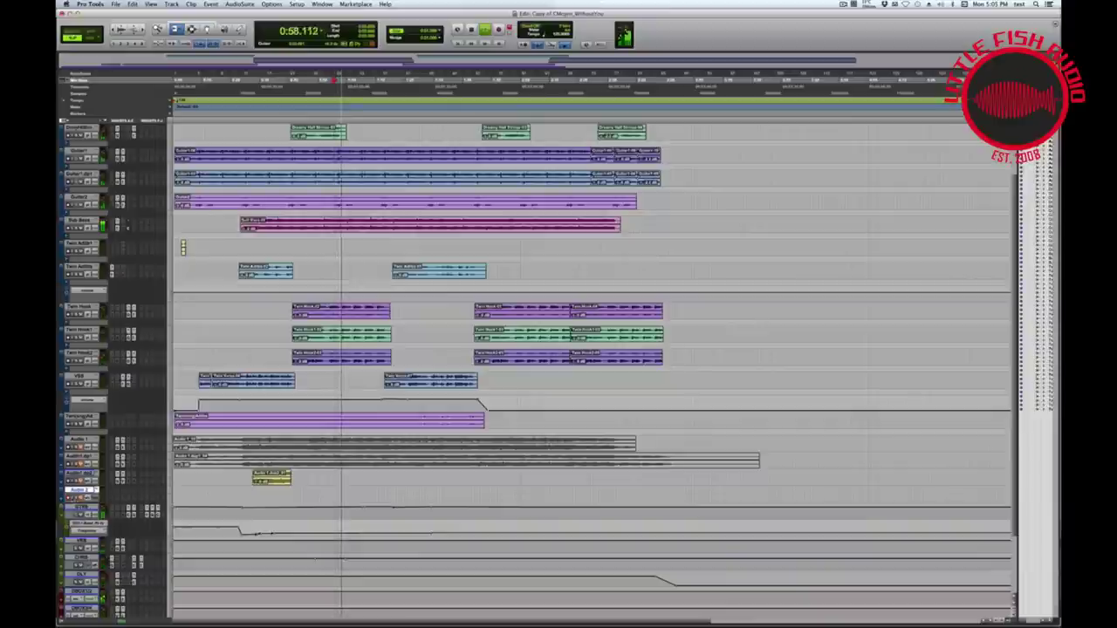
# - Stop playback and enlarge the Audio 2 track's height in the Edit window
pyautogui.press('space')
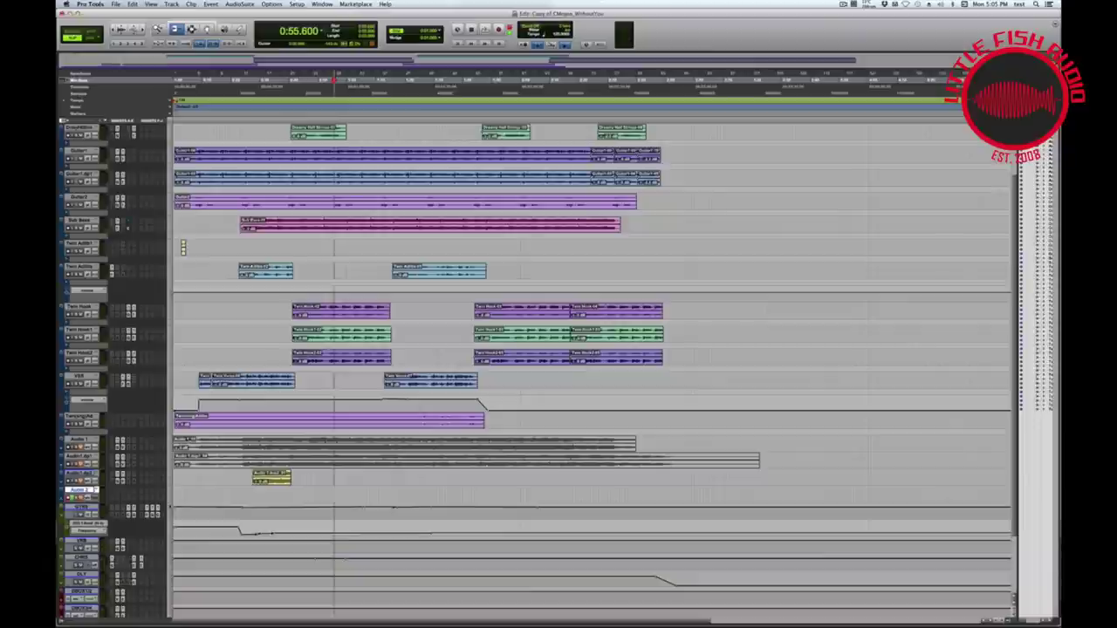
pyautogui.scroll(-2, 593, 367)
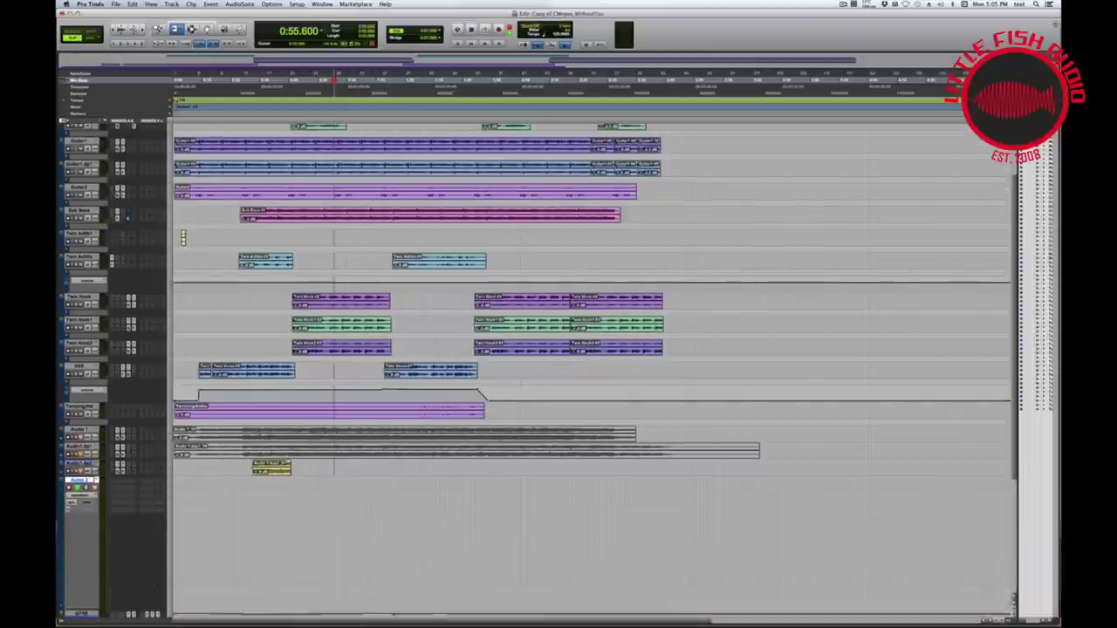
pyautogui.scroll(-1, 594, 367)
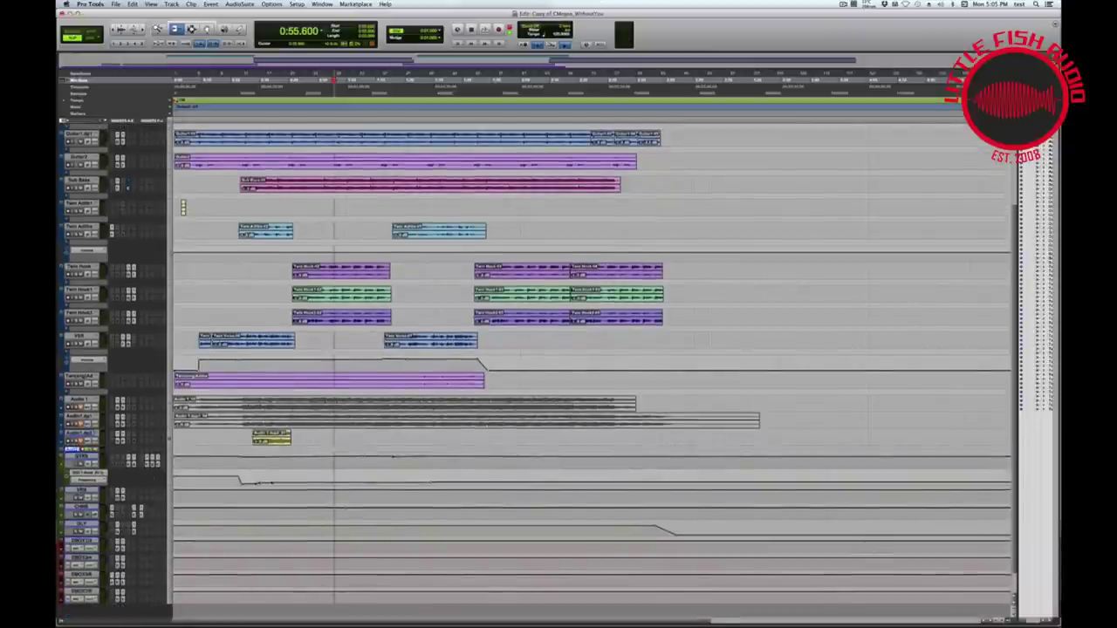
pyautogui.hotkey('ctrl', 'Up')
pyautogui.hotkey('ctrl', 'Up')
pyautogui.hotkey('ctrl', 'Up')
pyautogui.hotkey('ctrl', 'Up')
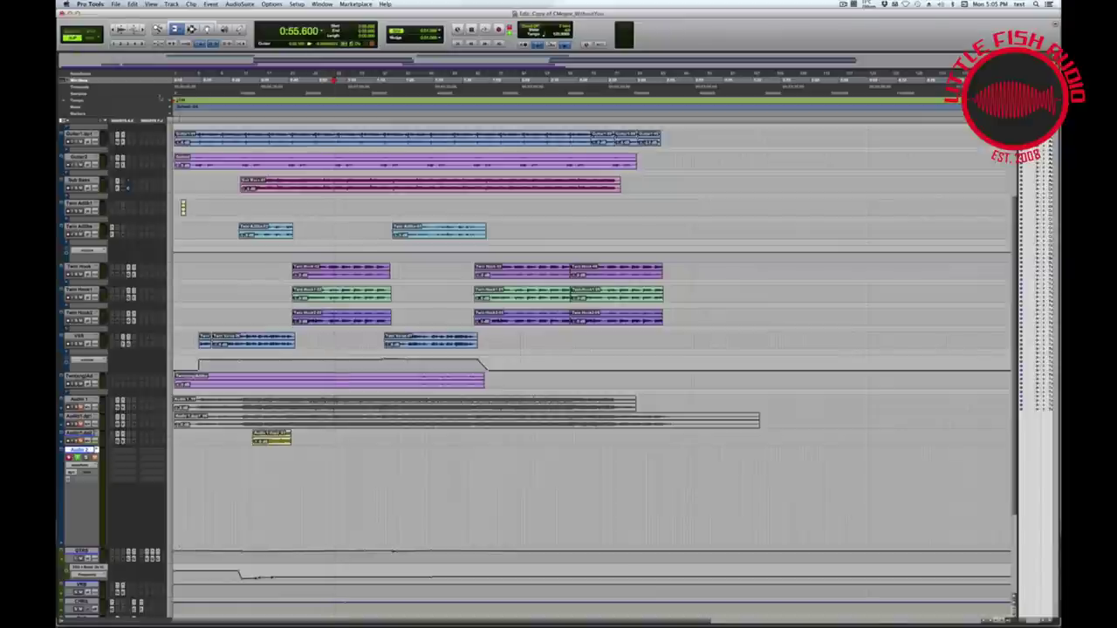
# - Record the mix onto Audio 2 from the session start and stop the recording at about 1:13
pyautogui.click(224, 92)
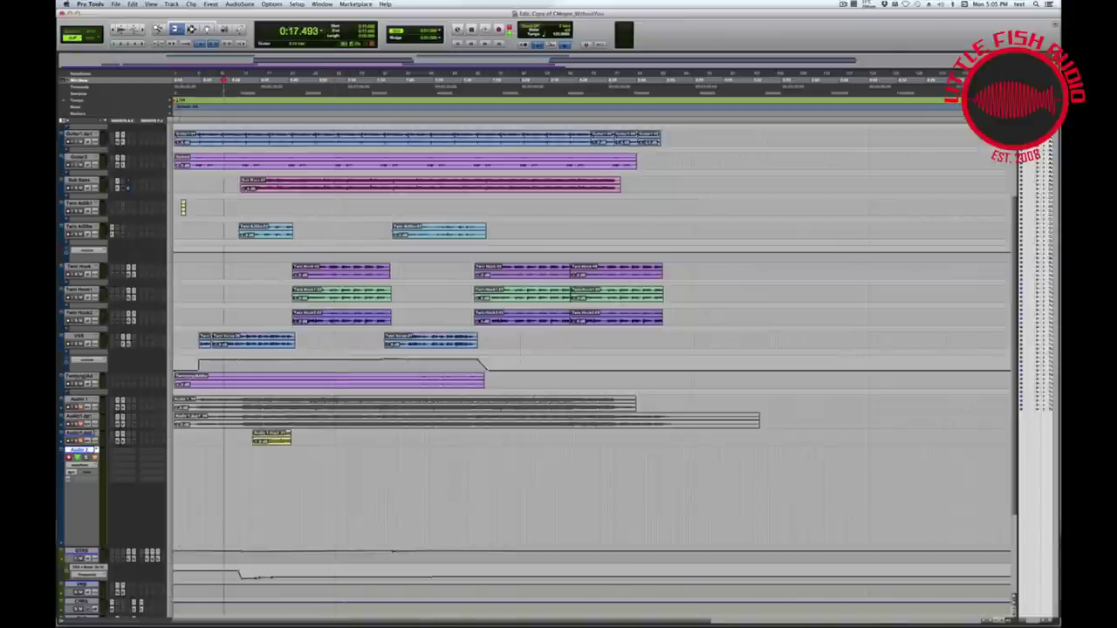
pyautogui.scroll(4, 594, 367)
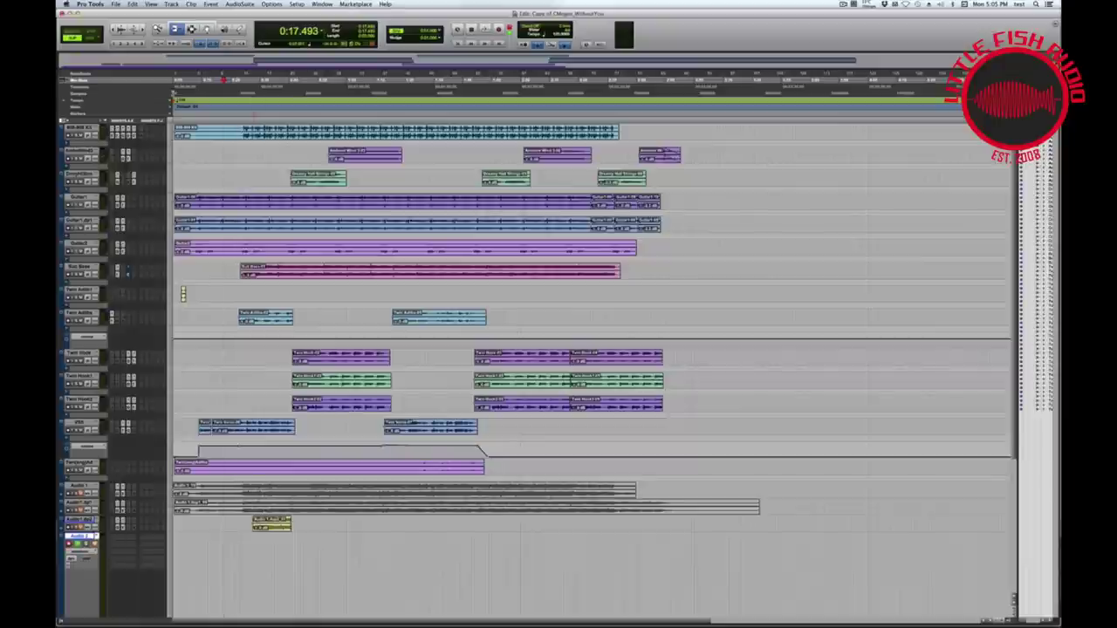
pyautogui.press('Return')
pyautogui.press('space')
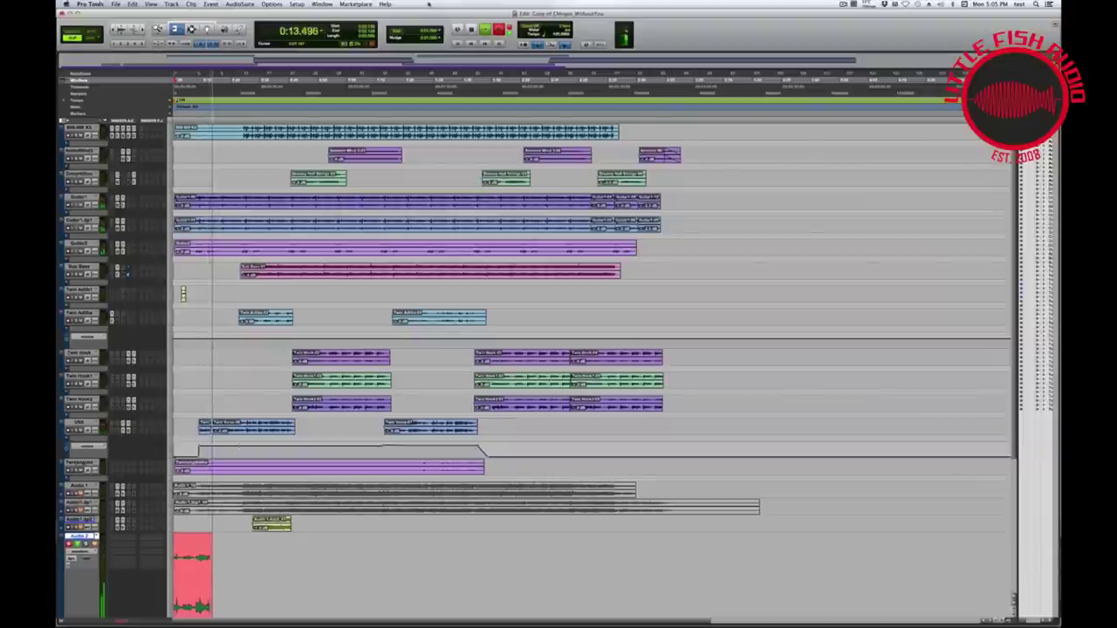
pyautogui.scroll(-1, 538, 366)
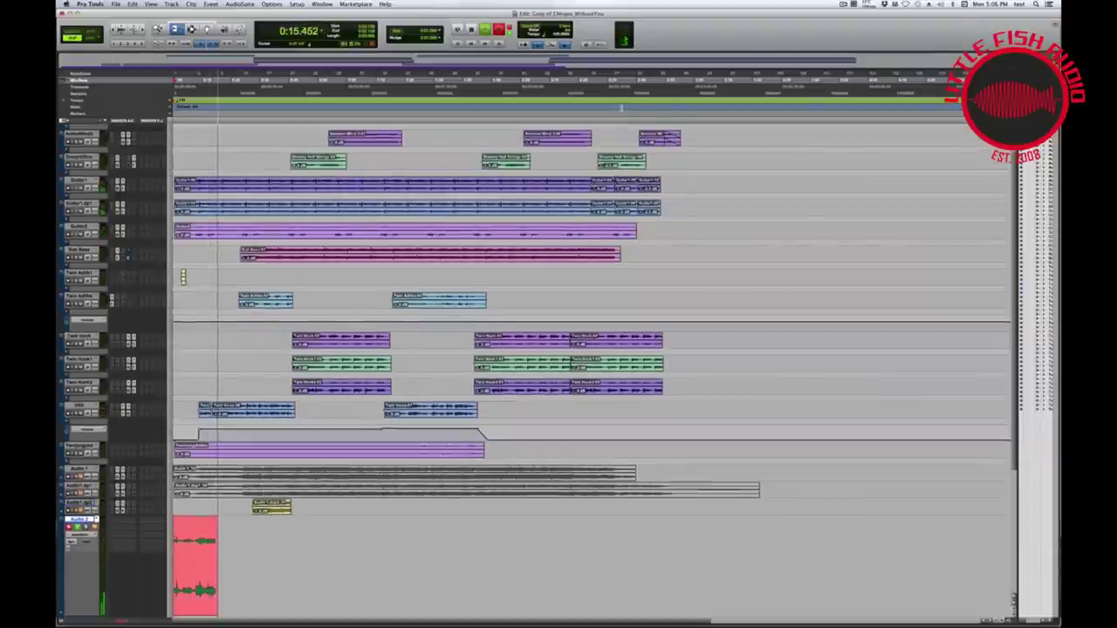
pyautogui.scroll(-2, 537, 366)
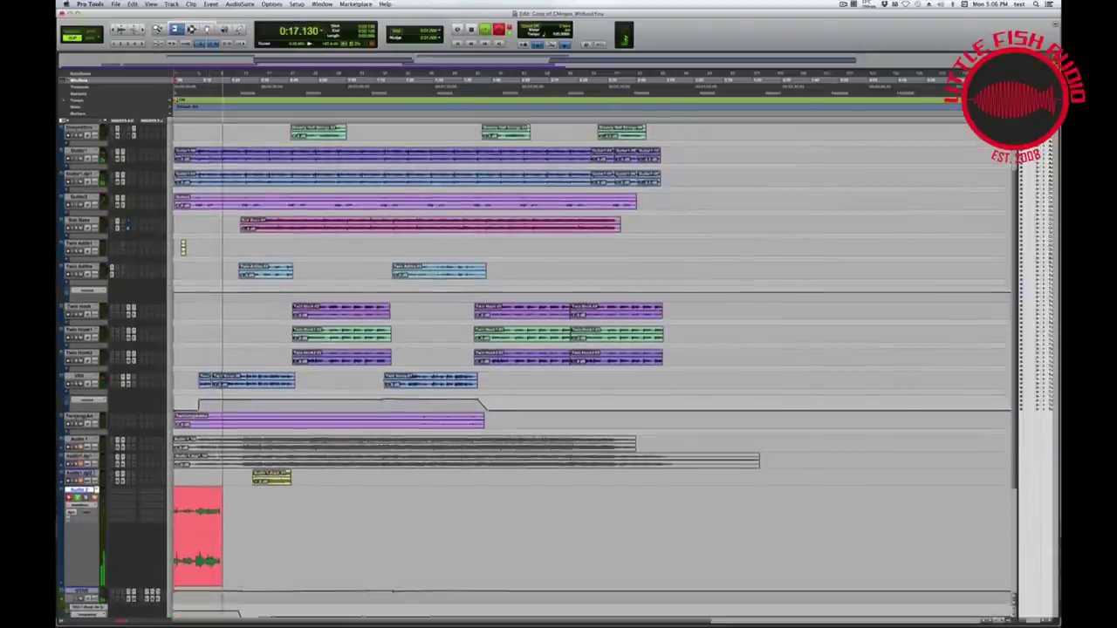
pyautogui.scroll(-2, 538, 366)
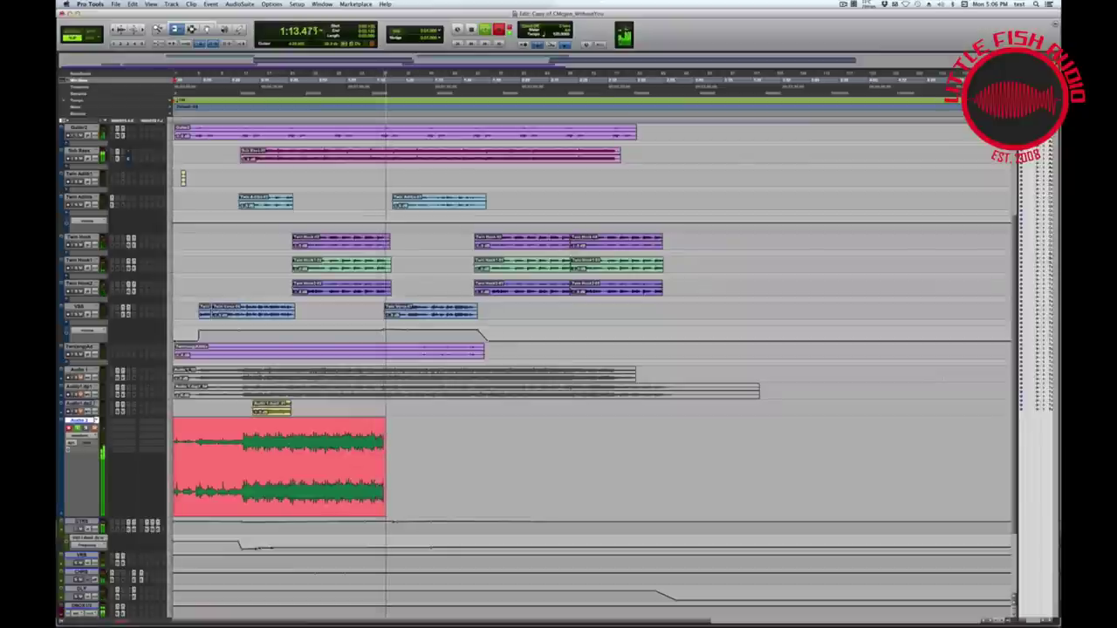
pyautogui.press('space')
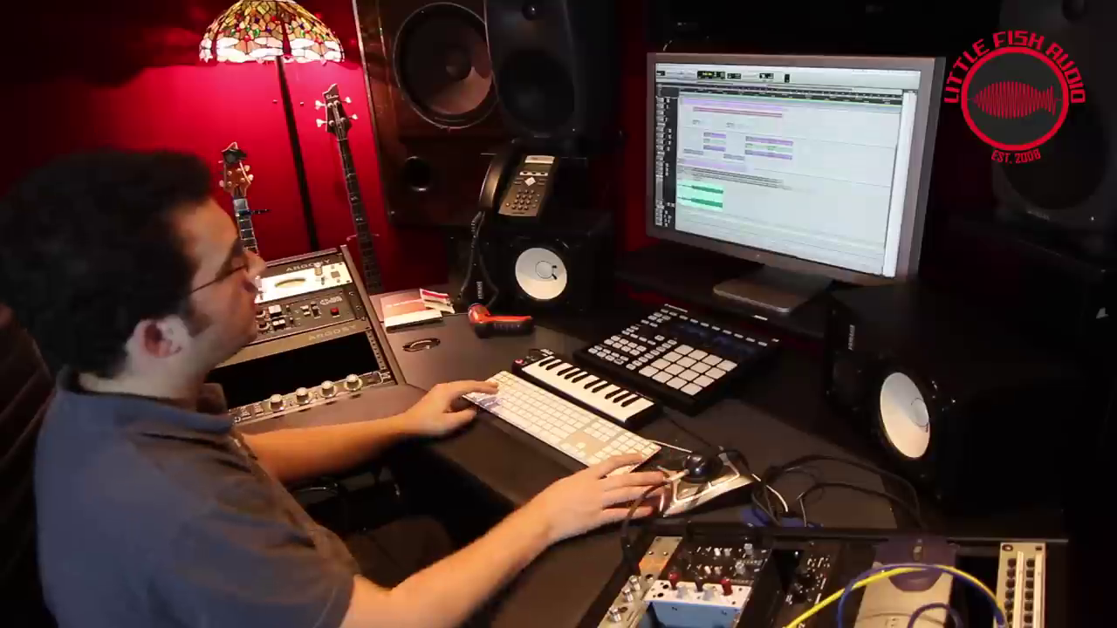